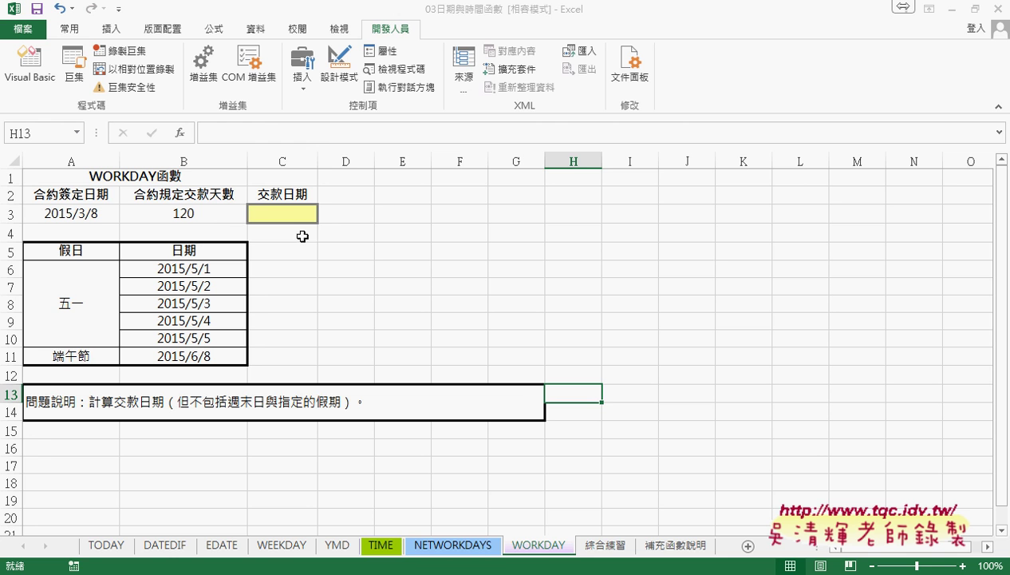
- Review the contract date in A3, delivery days in B3 and payment date cell C3
left_click(285, 209)
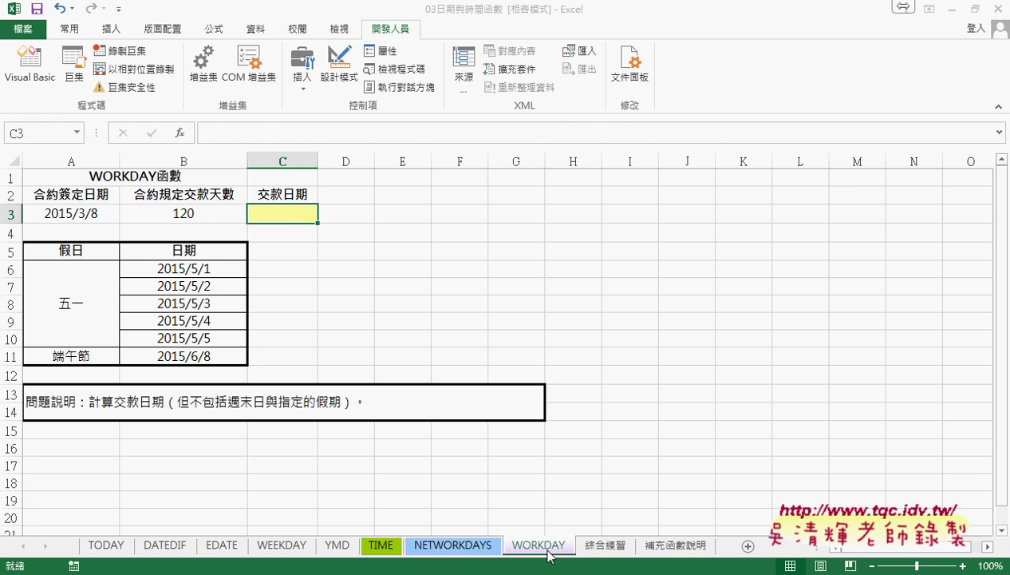
left_click(86, 214)
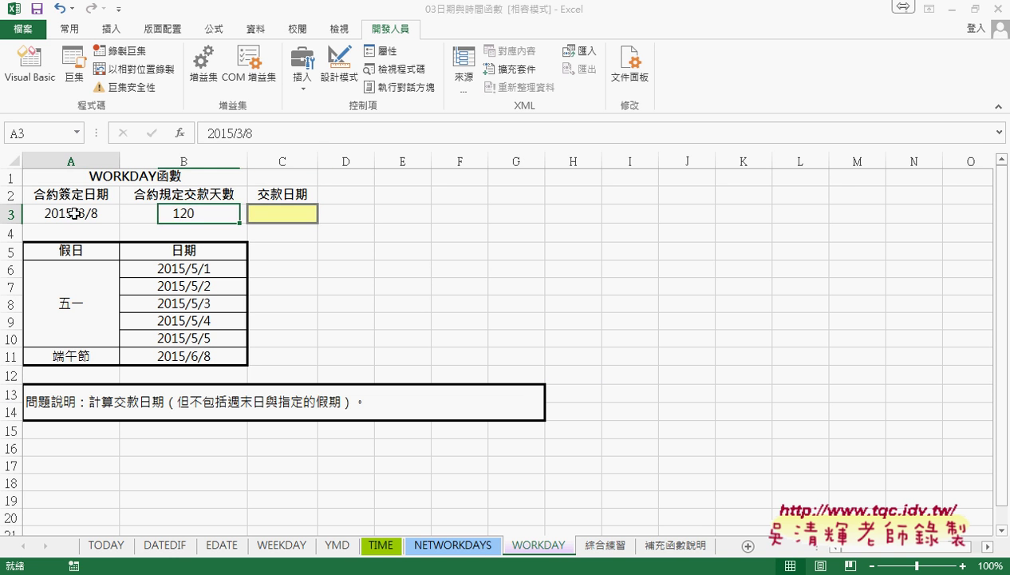
left_click(162, 213)
left_click(306, 215)
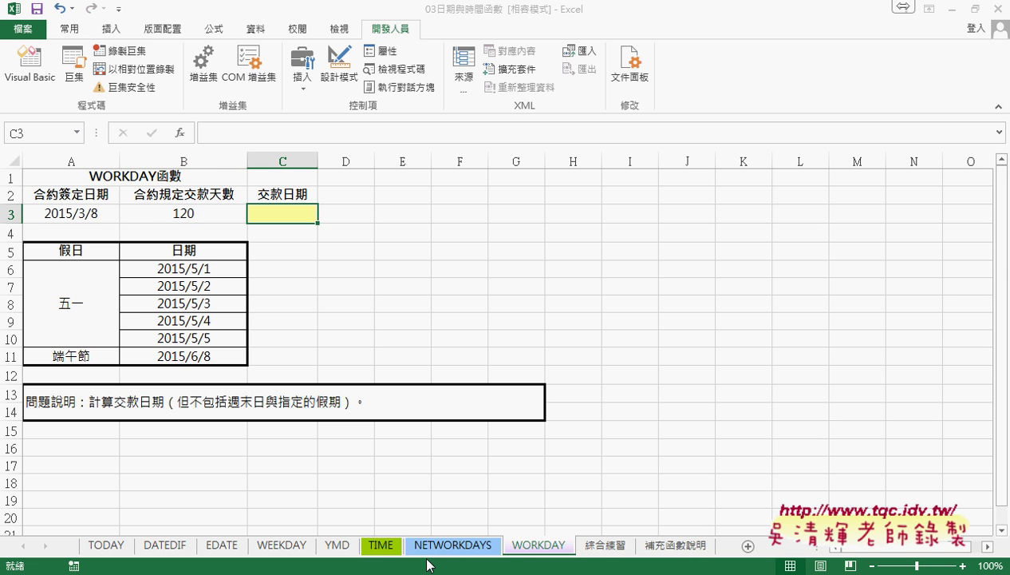
- On the NETWORKDAYS sheet, check the A3 start date and =TODAY() in B3, then select C3
left_click(452, 547)
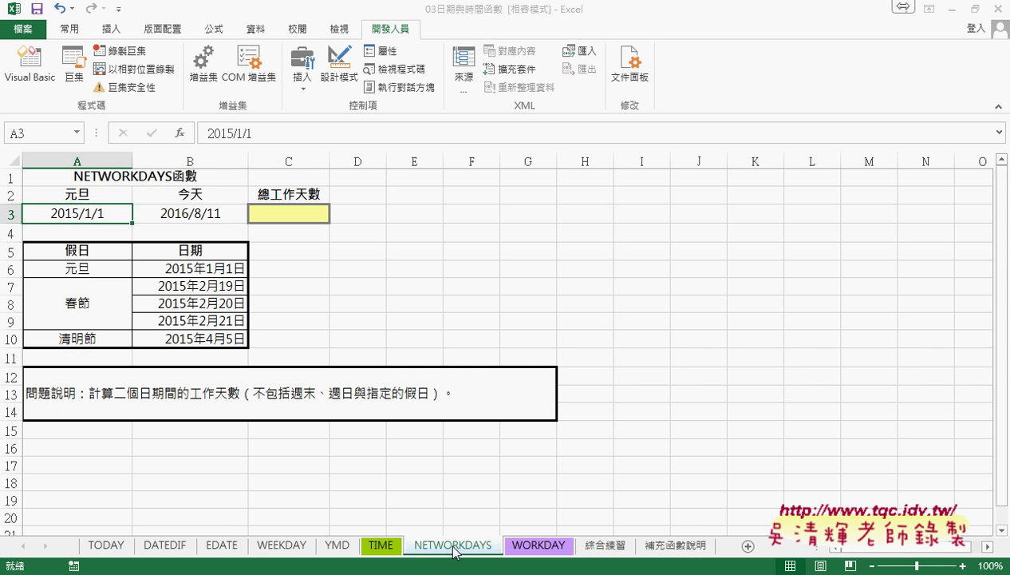
left_click(173, 210)
left_click(275, 211)
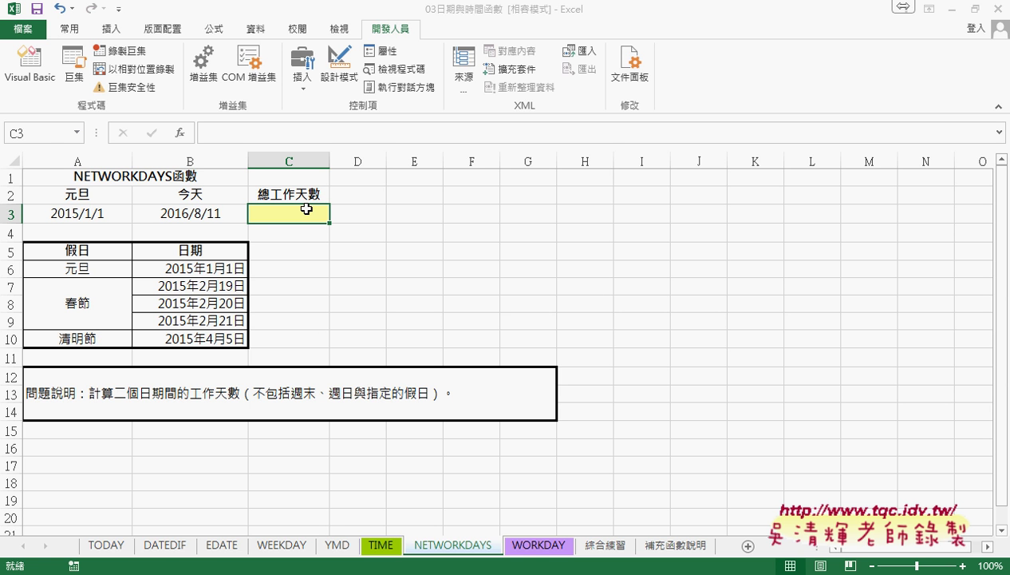
left_click(542, 547)
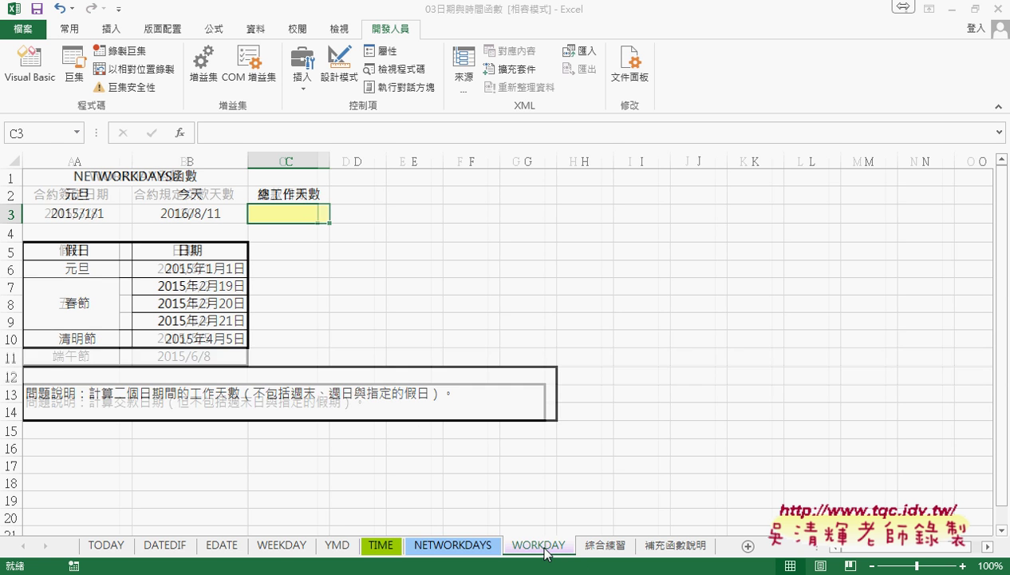
left_click(461, 551)
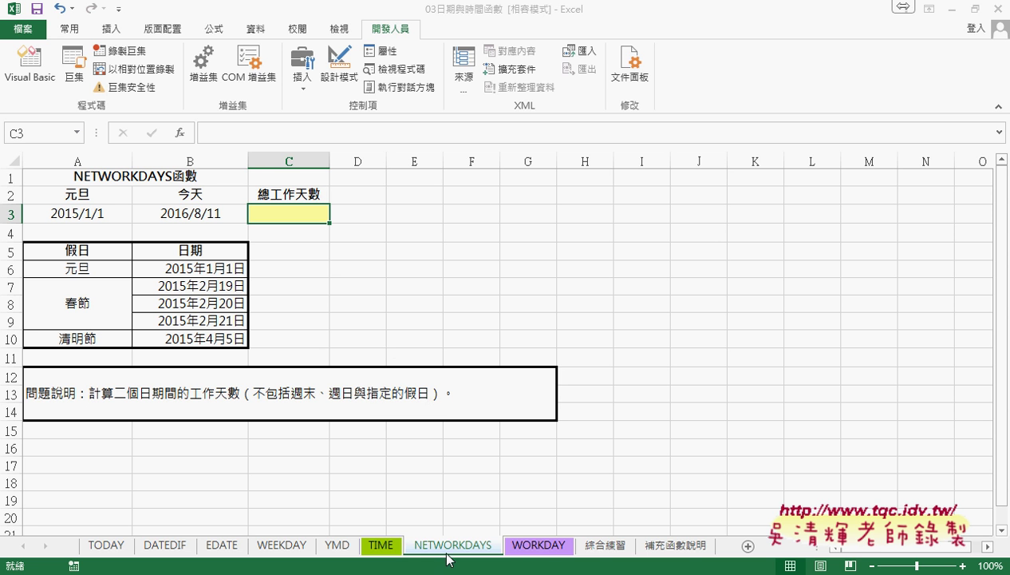
left_click(76, 214)
left_click(209, 220)
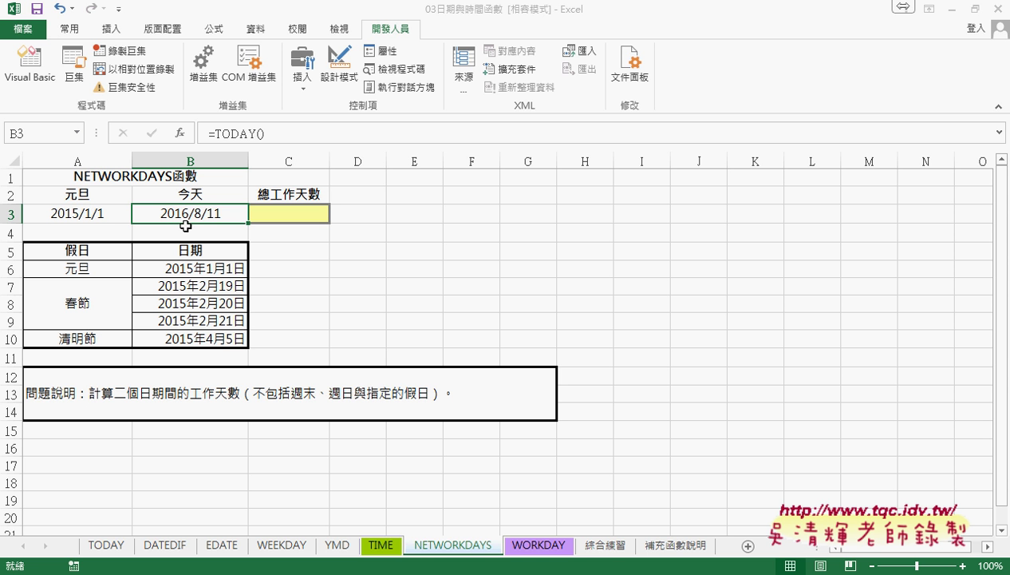
left_click(295, 213)
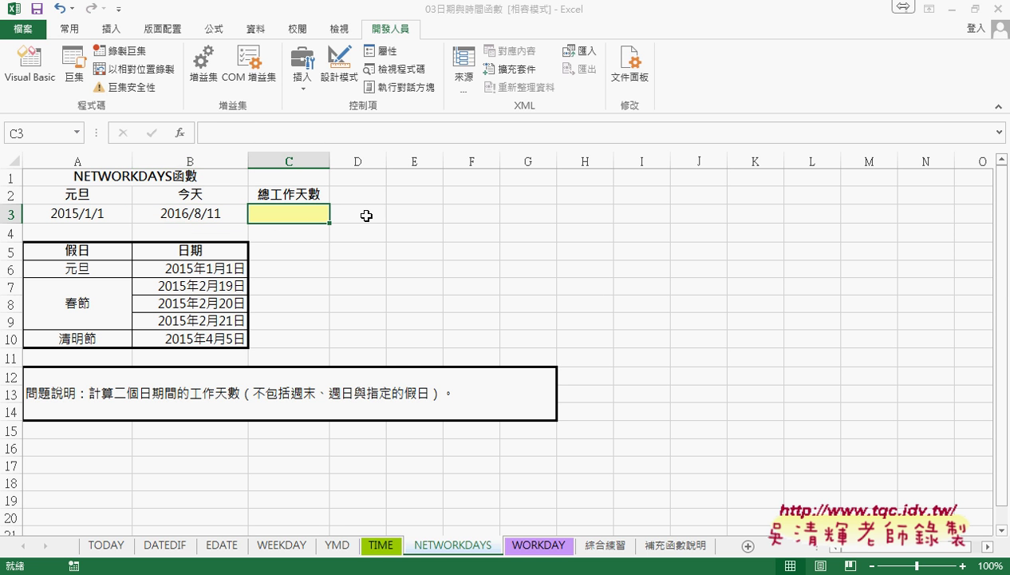
- Insert NETWORKDAYS into C3, picking it from the 日期及時間 function category
left_click(180, 134)
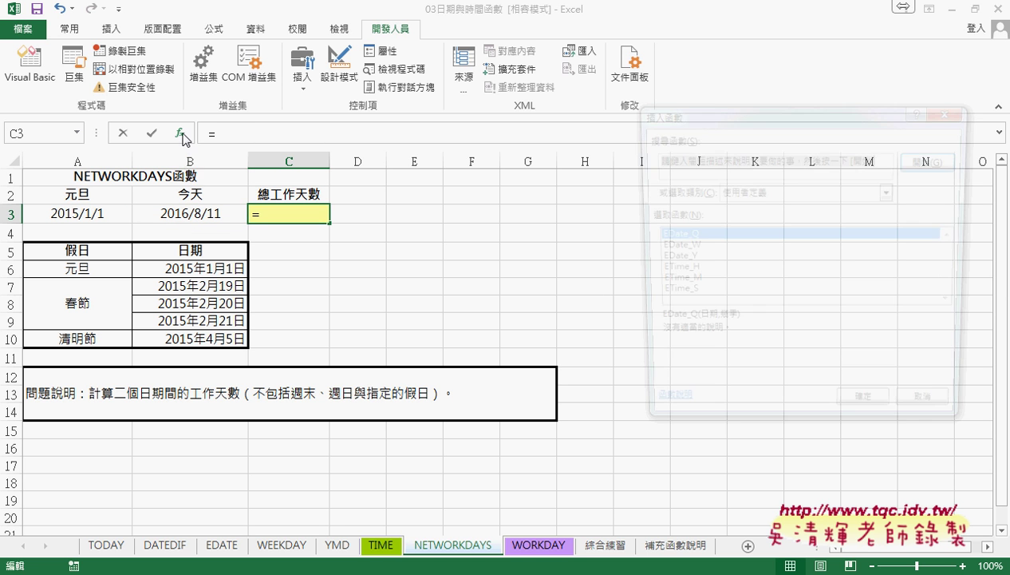
left_click(771, 192)
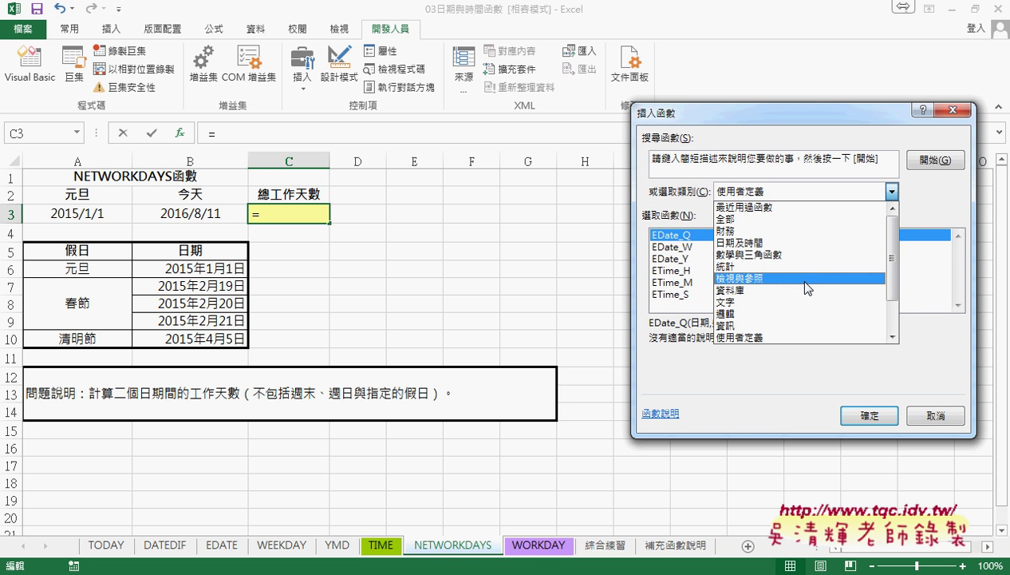
left_click(802, 251)
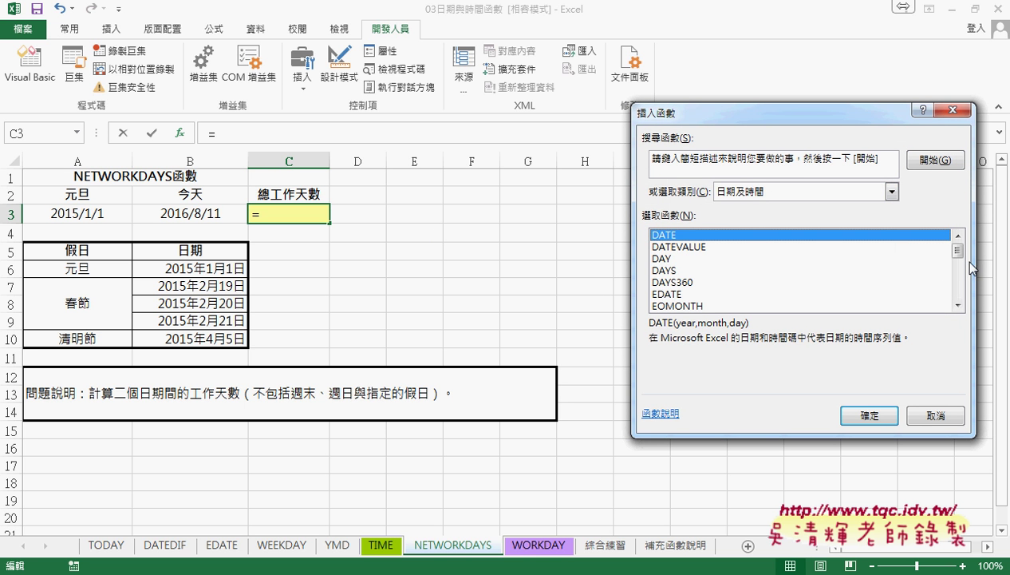
left_click_drag(957, 250, 960, 283)
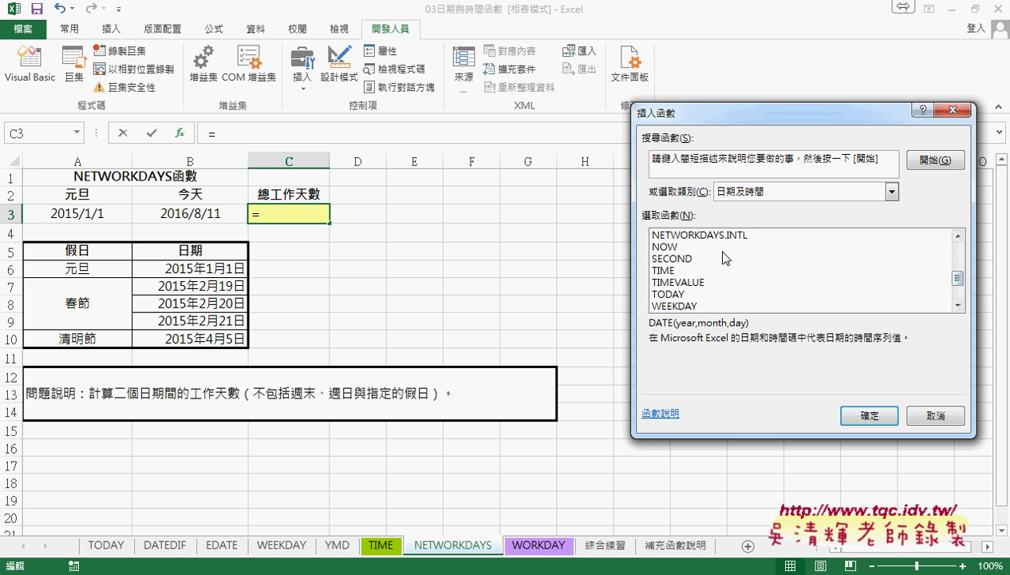
left_click(959, 237)
left_click(959, 237)
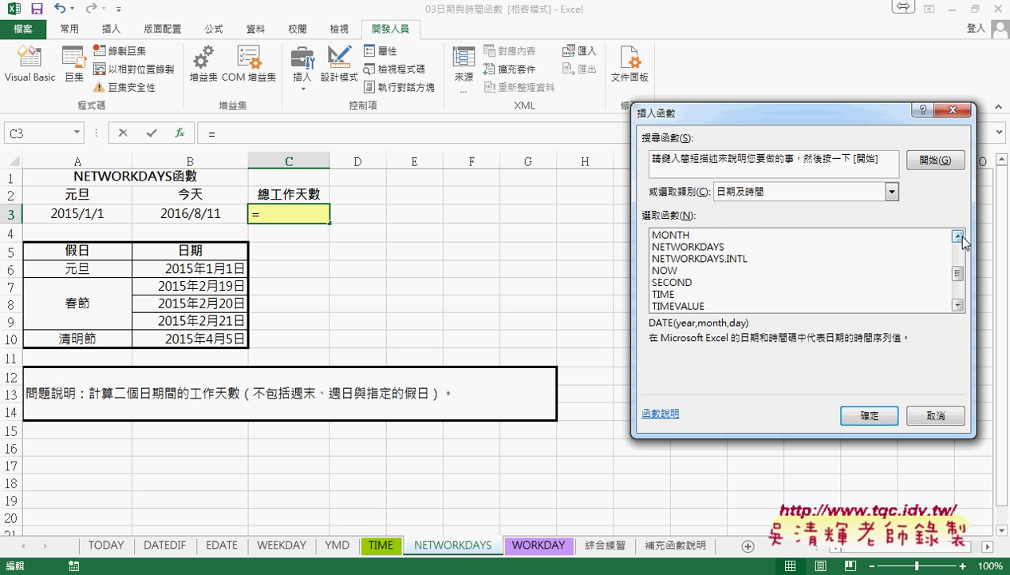
left_click(686, 249)
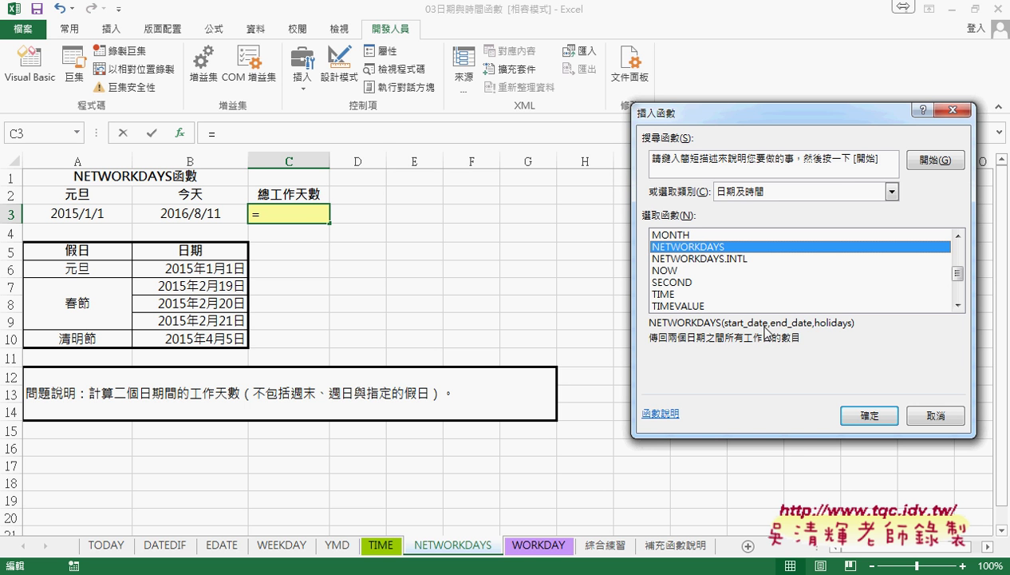
left_click(861, 414)
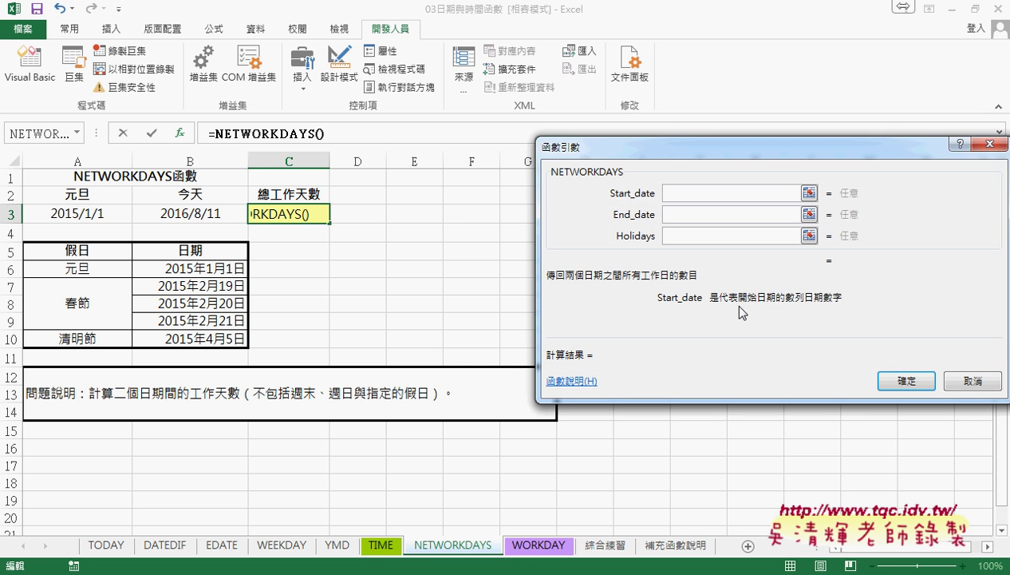
- Set NETWORKDAYS to start date A3, end date B3 and holidays B6:B10, previewing 418
left_click(85, 213)
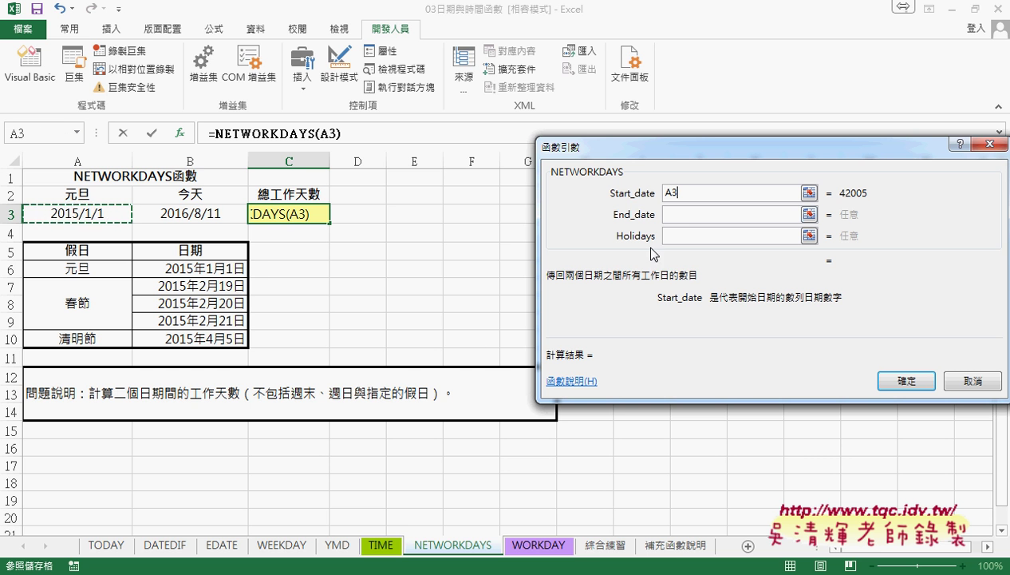
left_click(682, 215)
left_click(215, 217)
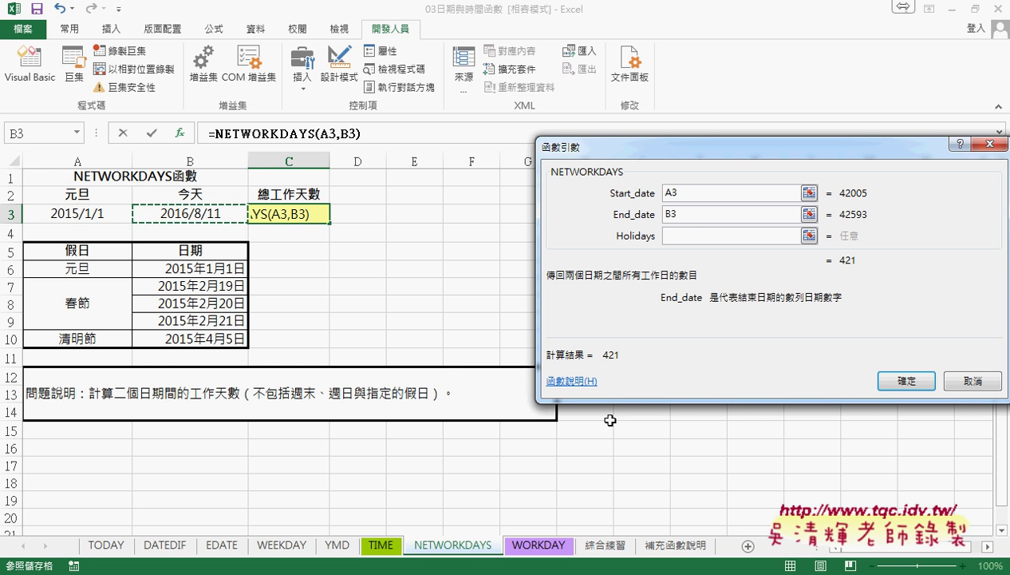
left_click(685, 234)
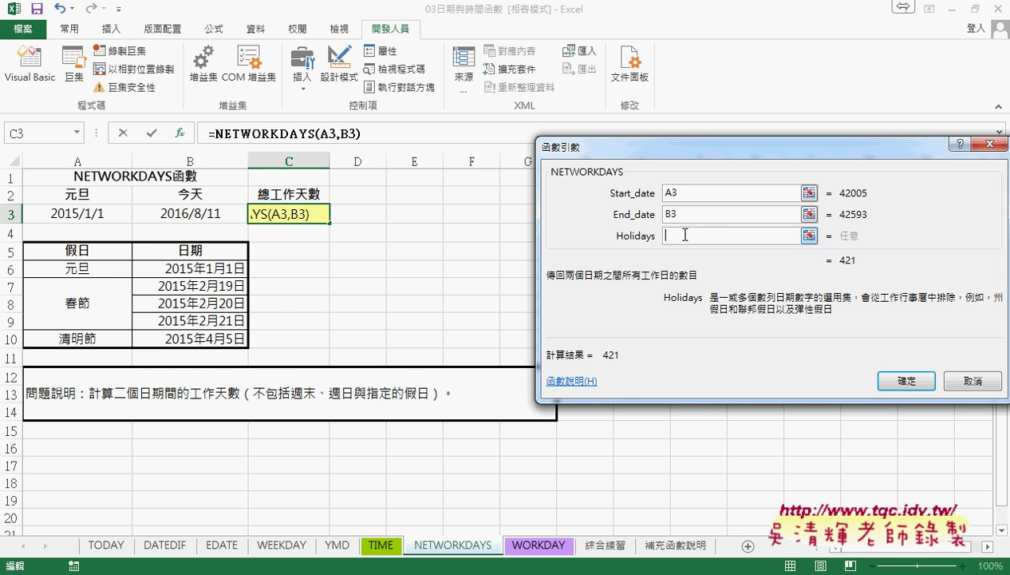
left_click_drag(216, 269, 231, 338)
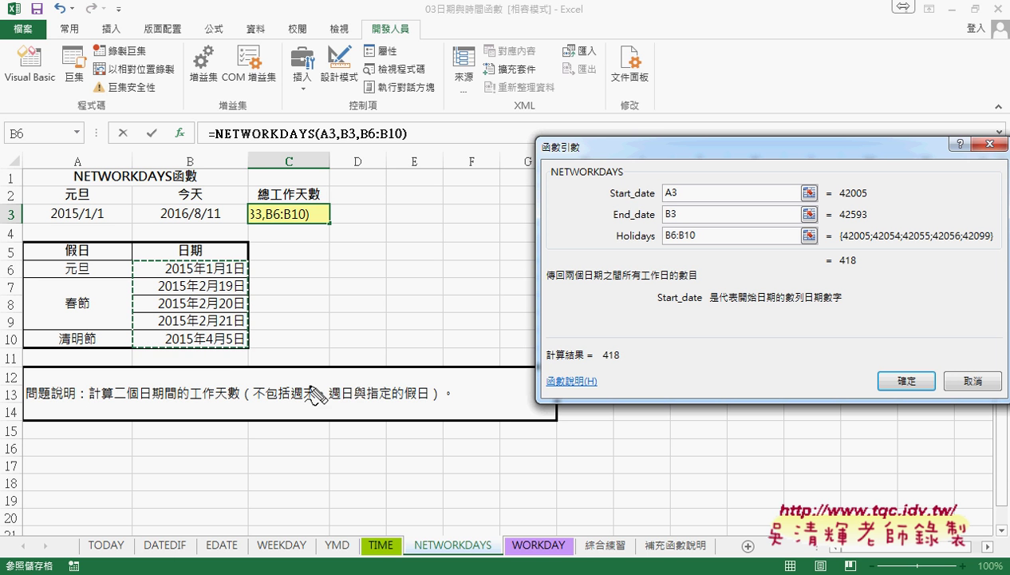
left_click_drag(239, 351, 242, 345)
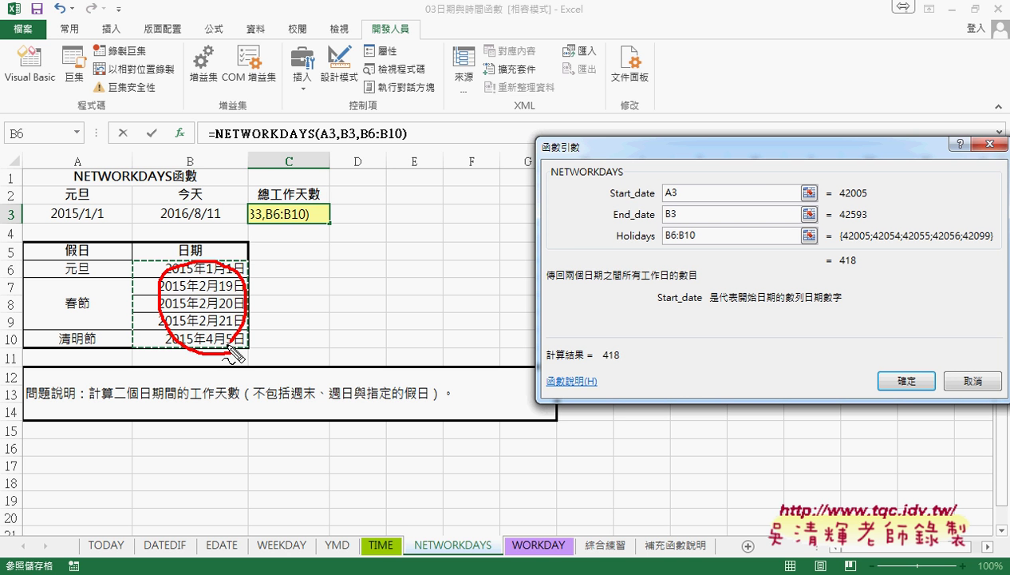
left_click_drag(662, 245, 712, 244)
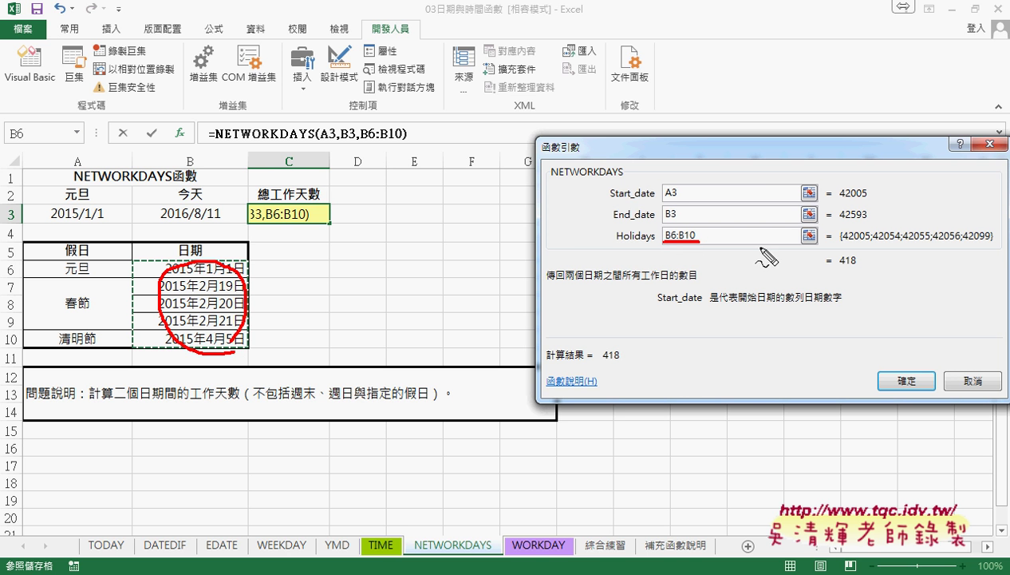
left_click_drag(882, 245, 972, 244)
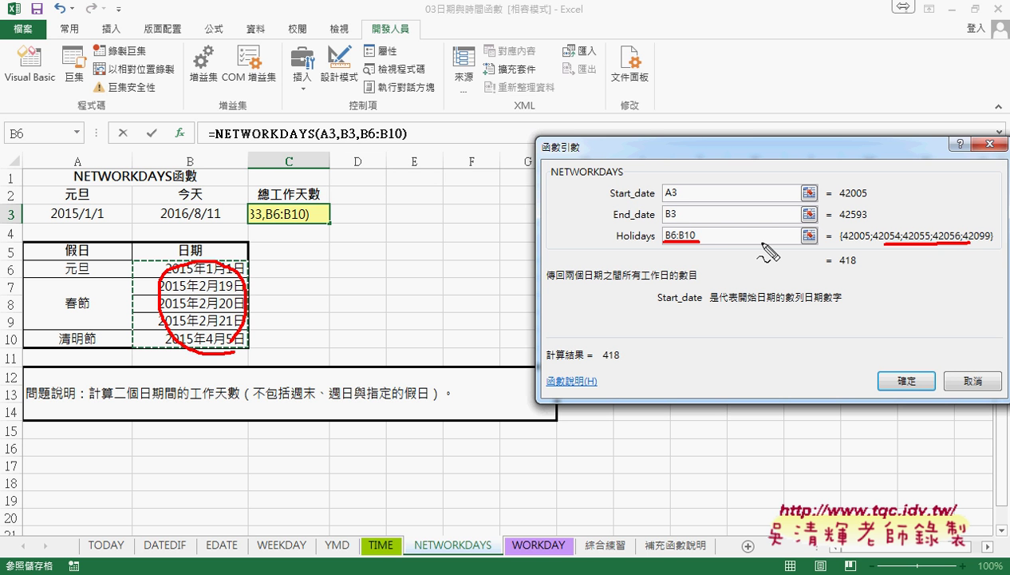
key("Escape")
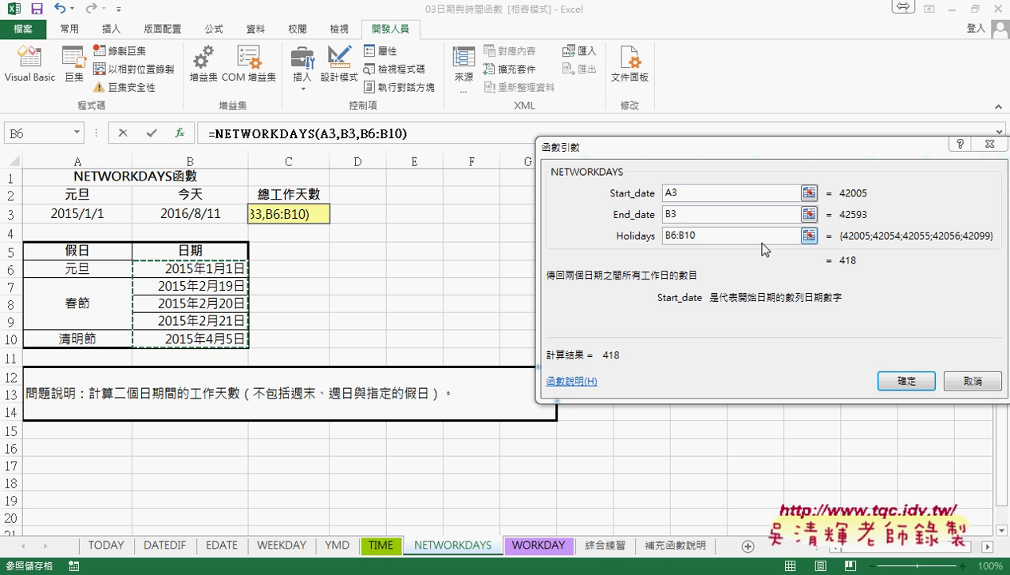
left_click(903, 380)
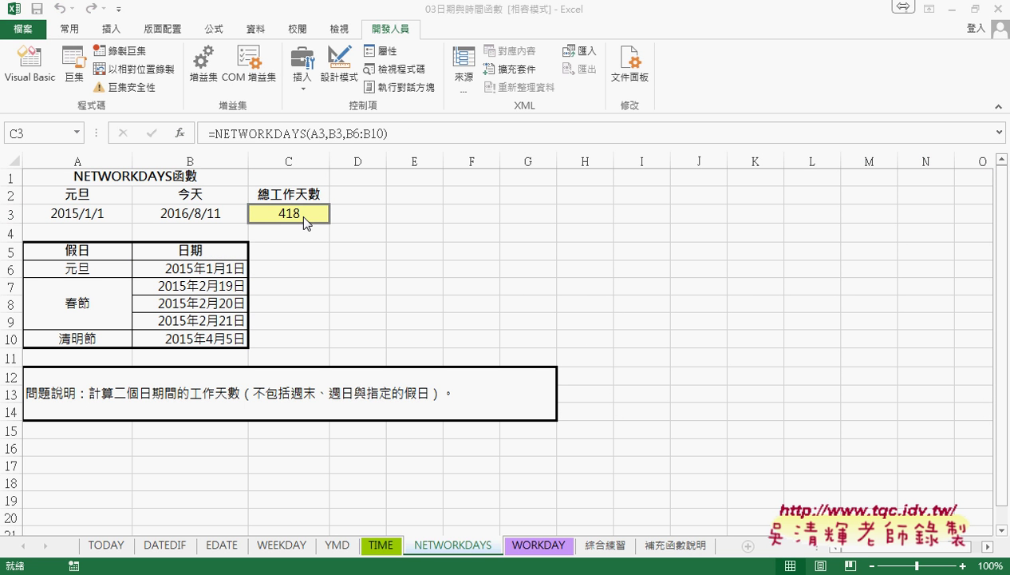
left_click(304, 217)
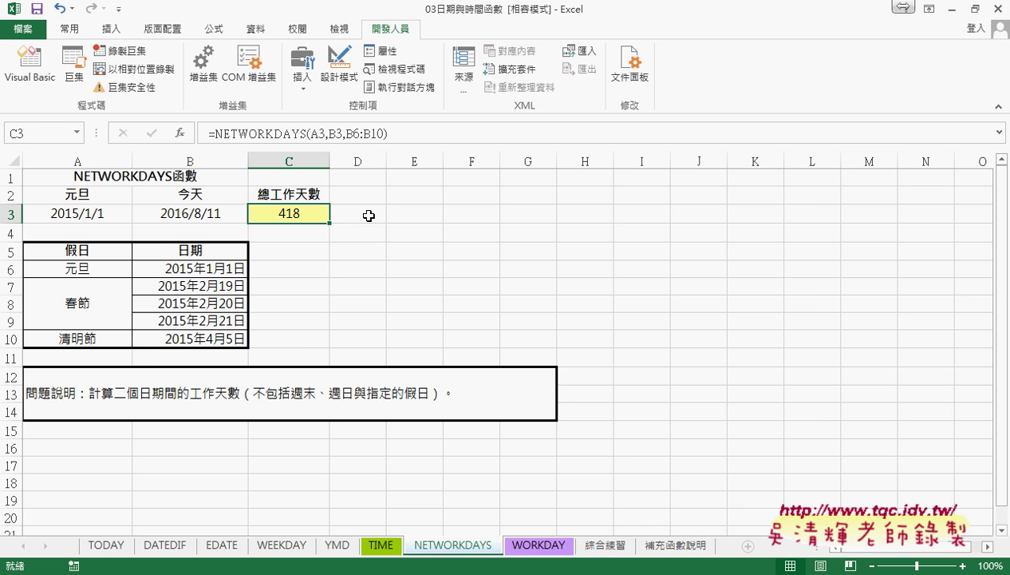
left_click(541, 549)
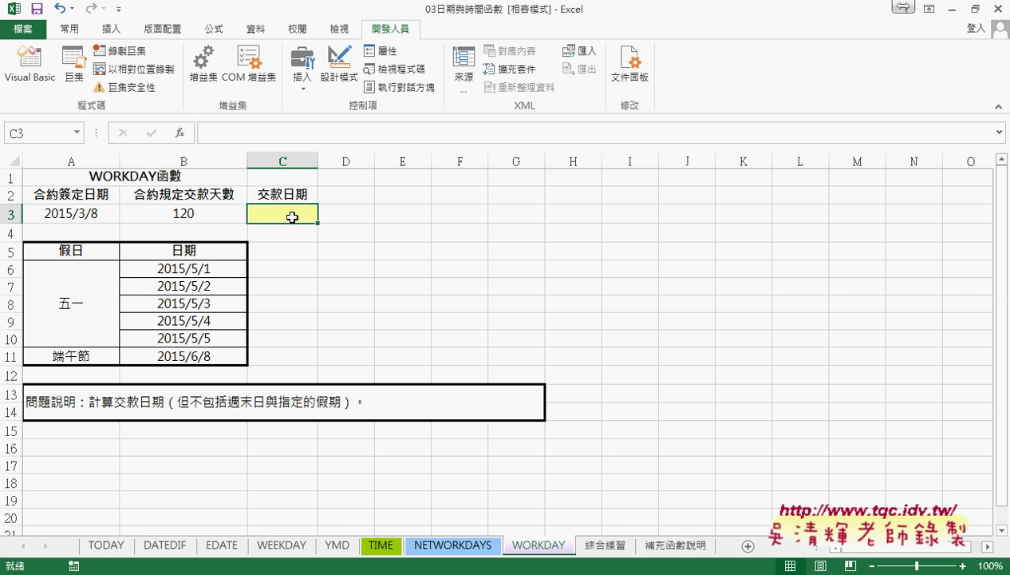
- Insert the WORKDAY function into payment date cell C3
left_click(181, 132)
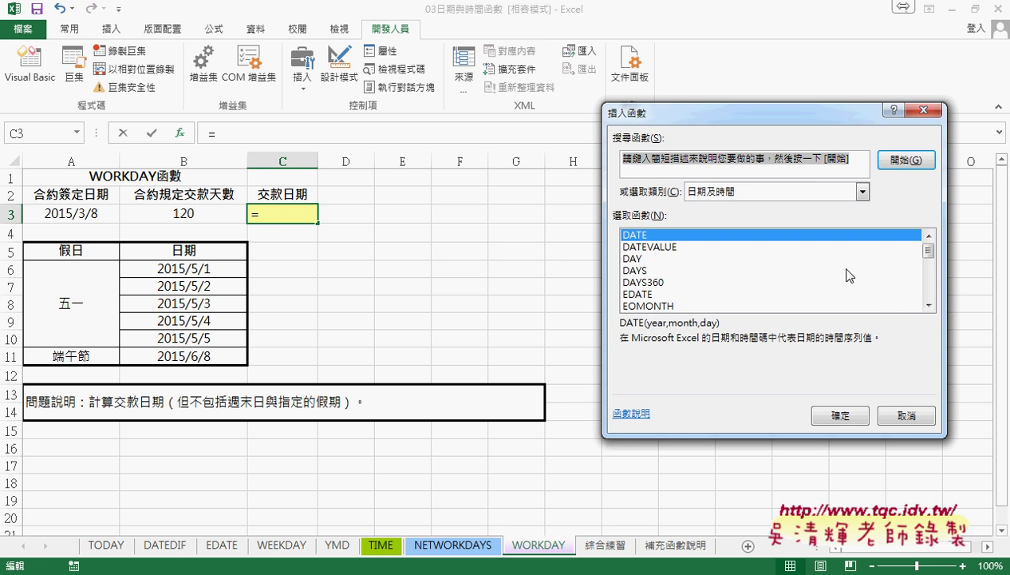
left_click_drag(929, 254, 929, 292)
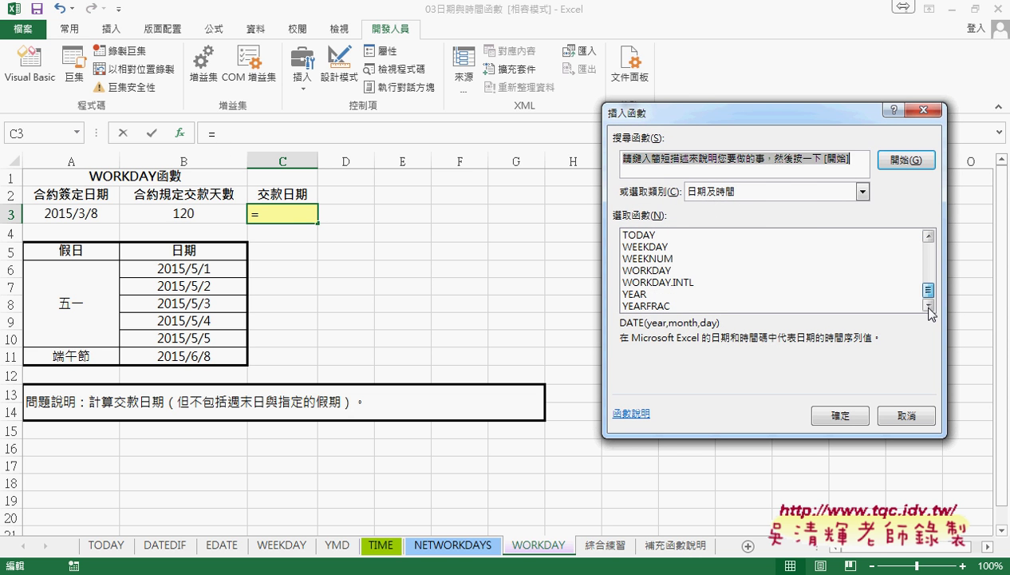
left_click(646, 272)
left_click(840, 415)
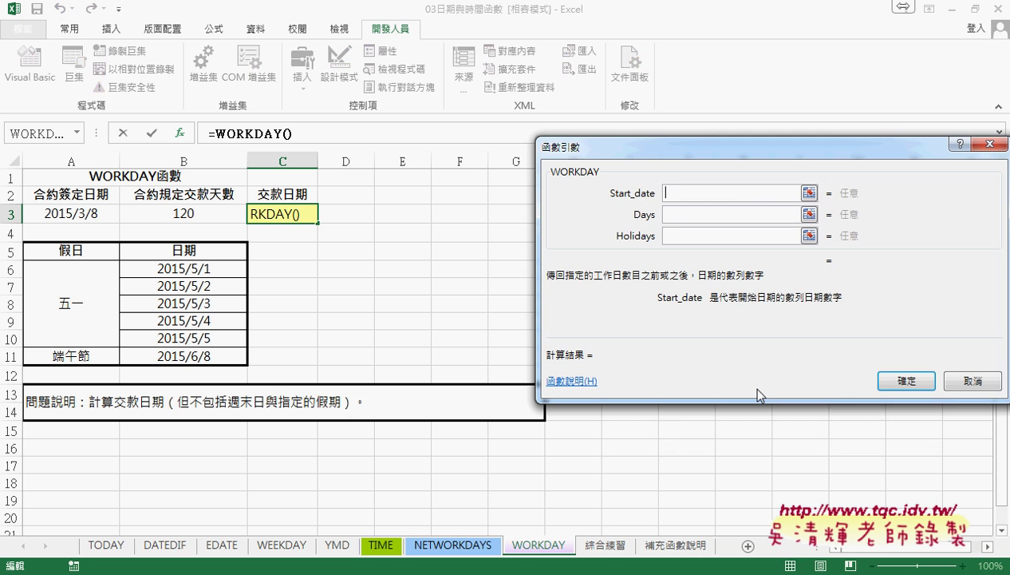
- Set WORKDAY to start A3, days B3 and holidays B6:B11, giving 2015/8/27
left_click(76, 211)
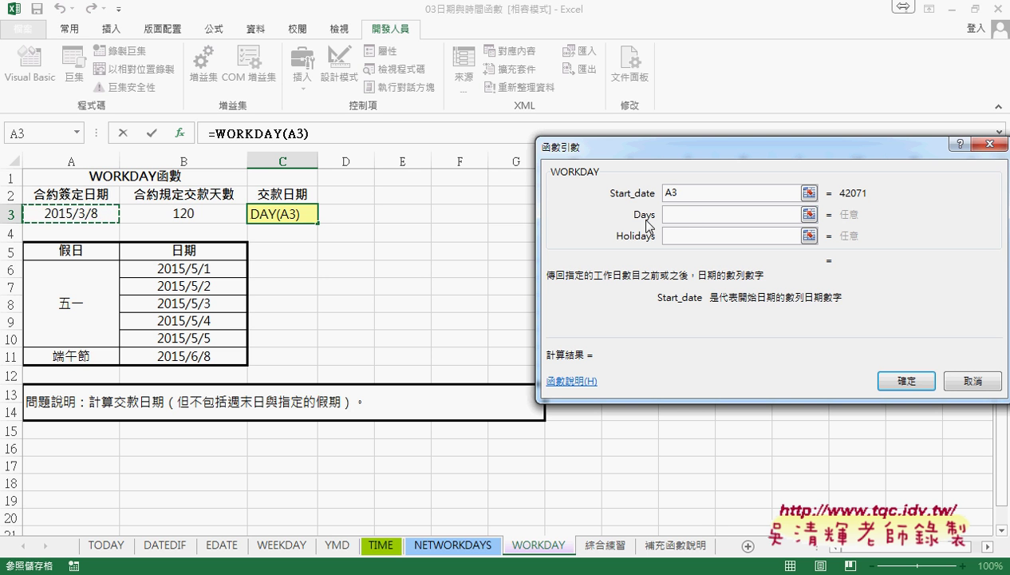
left_click(694, 217)
left_click(209, 215)
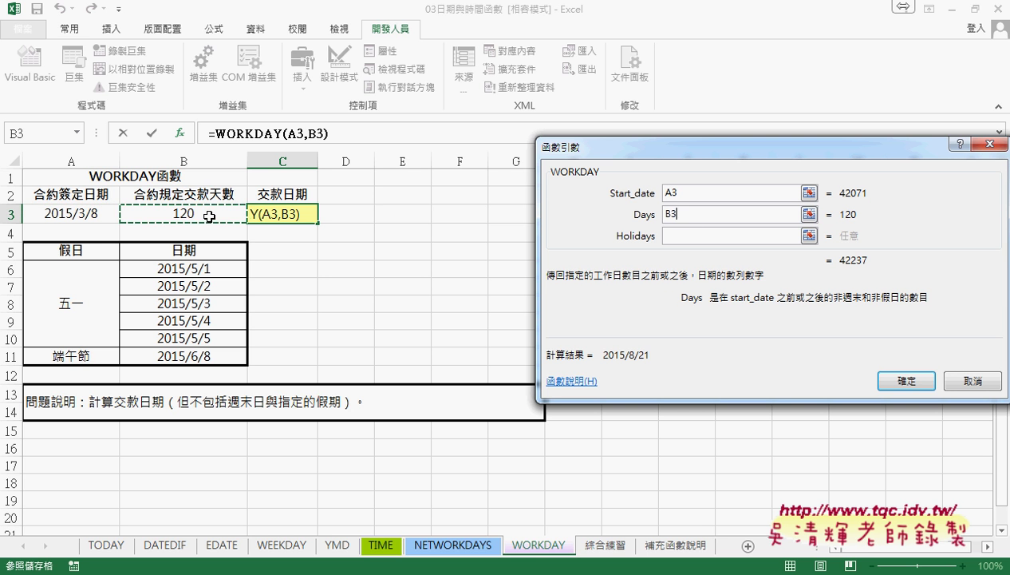
left_click(676, 235)
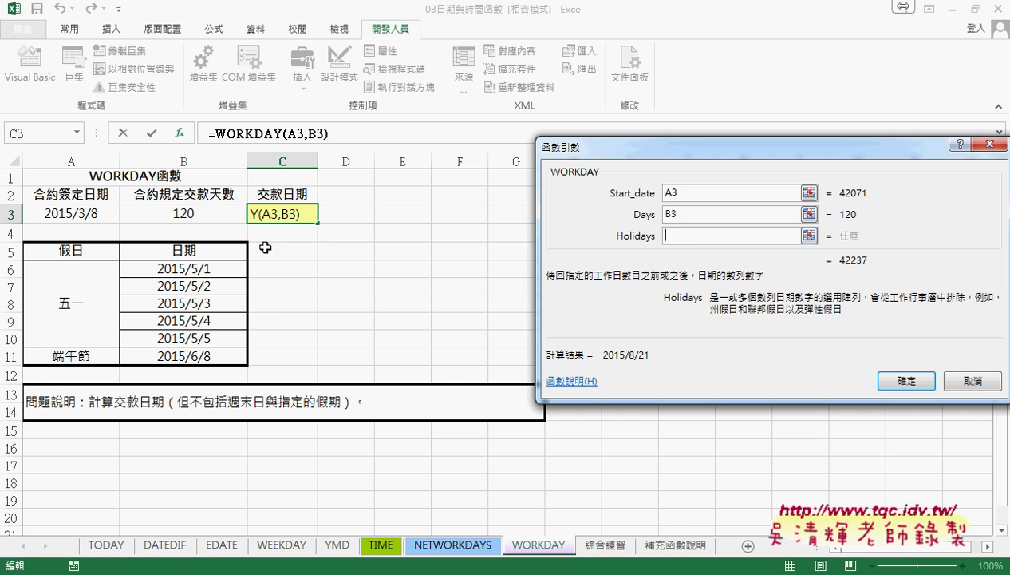
left_click_drag(186, 267, 196, 356)
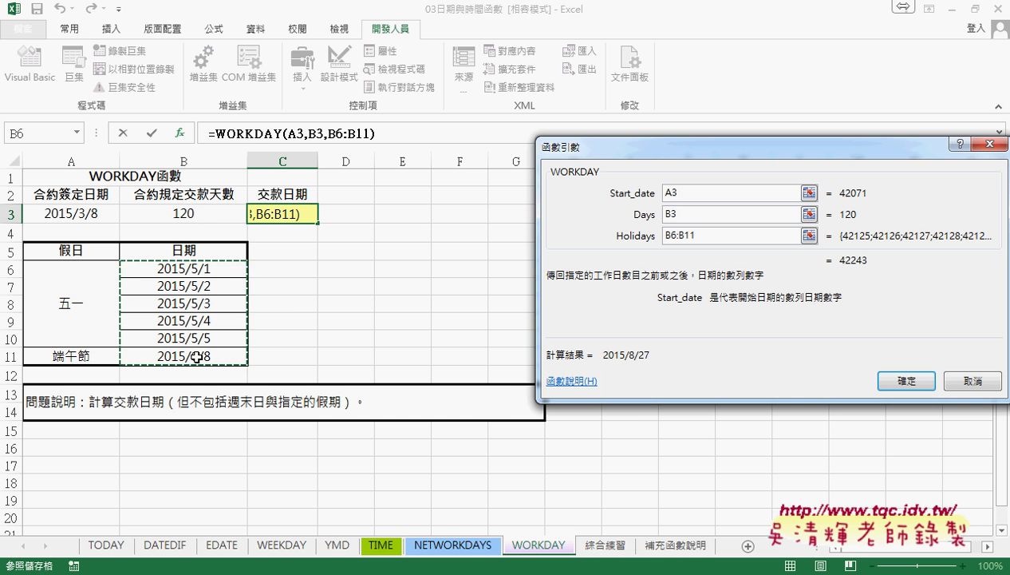
left_click(905, 380)
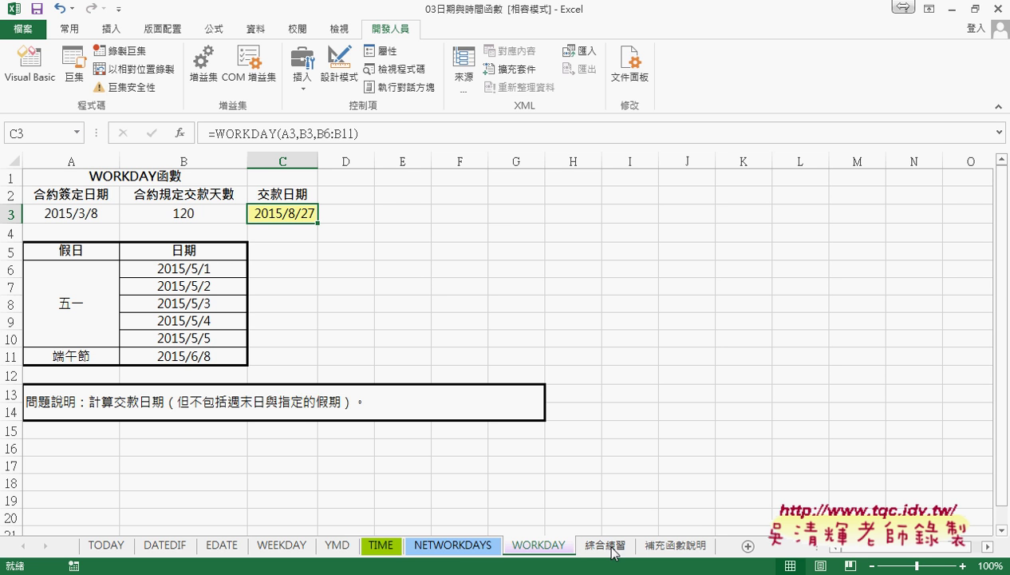
left_click(451, 551)
- Go to the 綜合練習 calendar sheet and select B2, beside the 104.01.01 date in A2
left_click(525, 546)
left_click(606, 545)
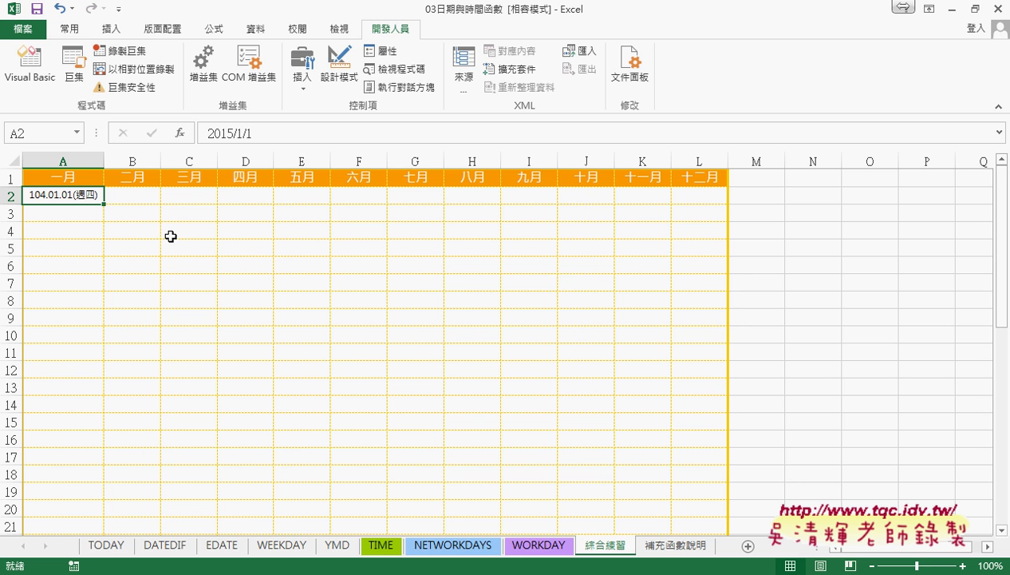
left_click_drag(242, 559, 251, 563)
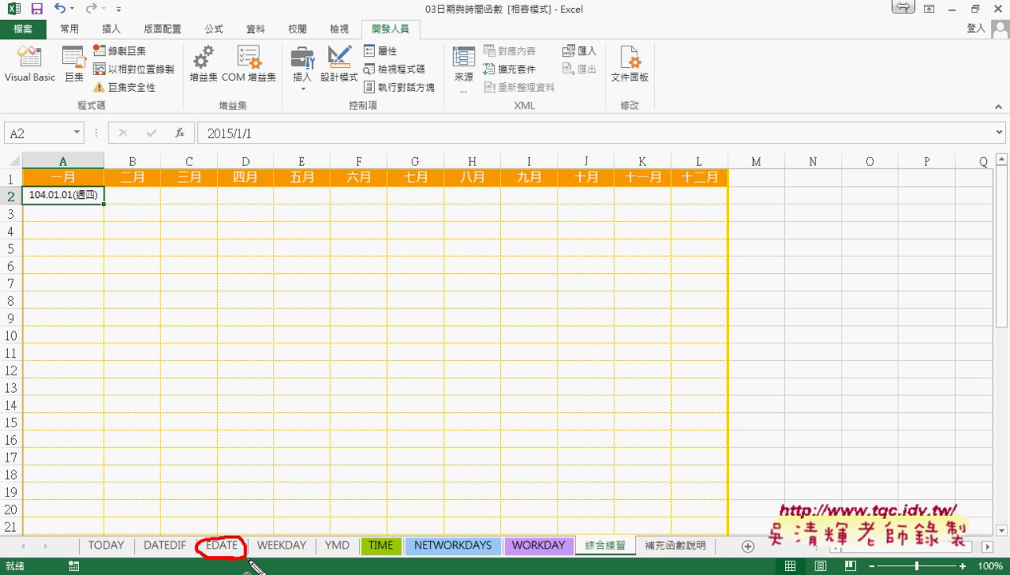
left_click_drag(330, 553, 345, 551)
key("Escape")
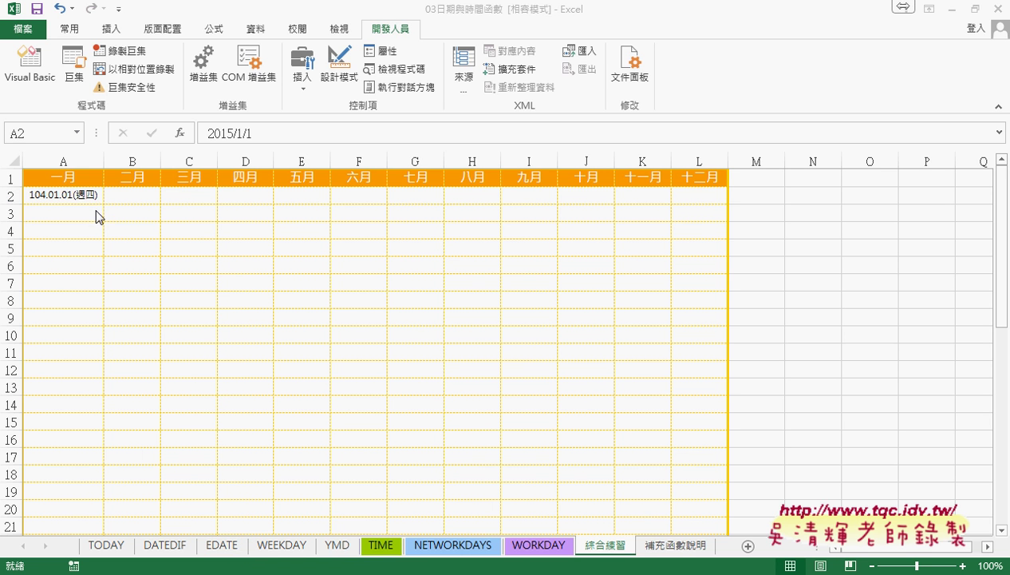
left_click_drag(134, 195, 701, 196)
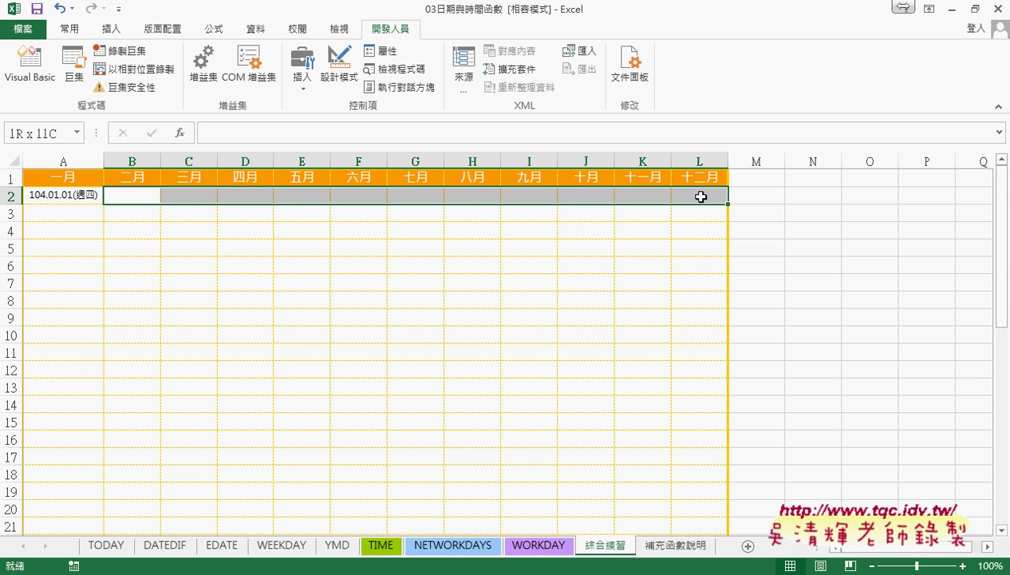
left_click_drag(701, 197, 112, 196)
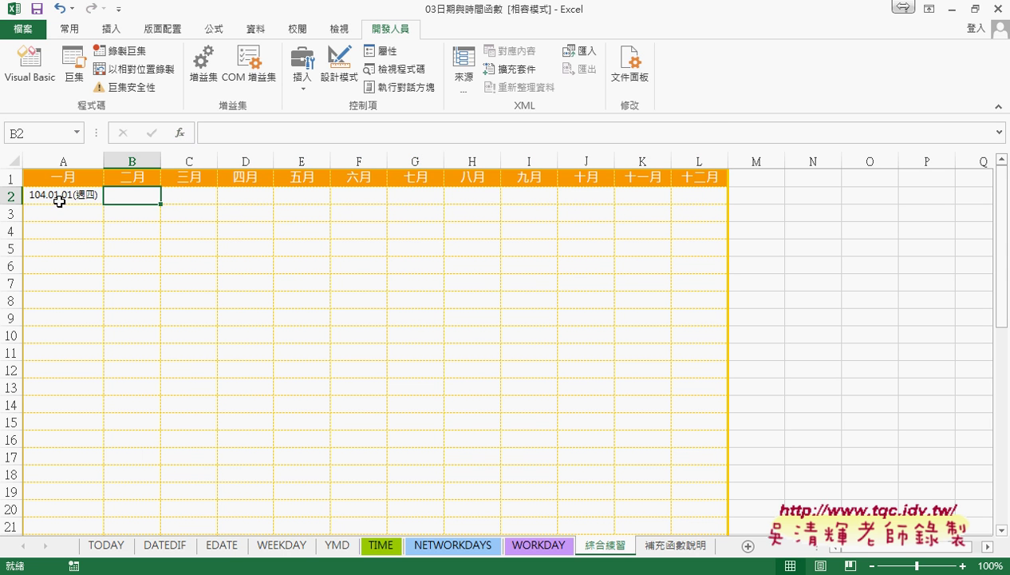
- Enter =EDATE(A2,1) in B2 so February starts at 104.02.01(週日)
left_click(180, 133)
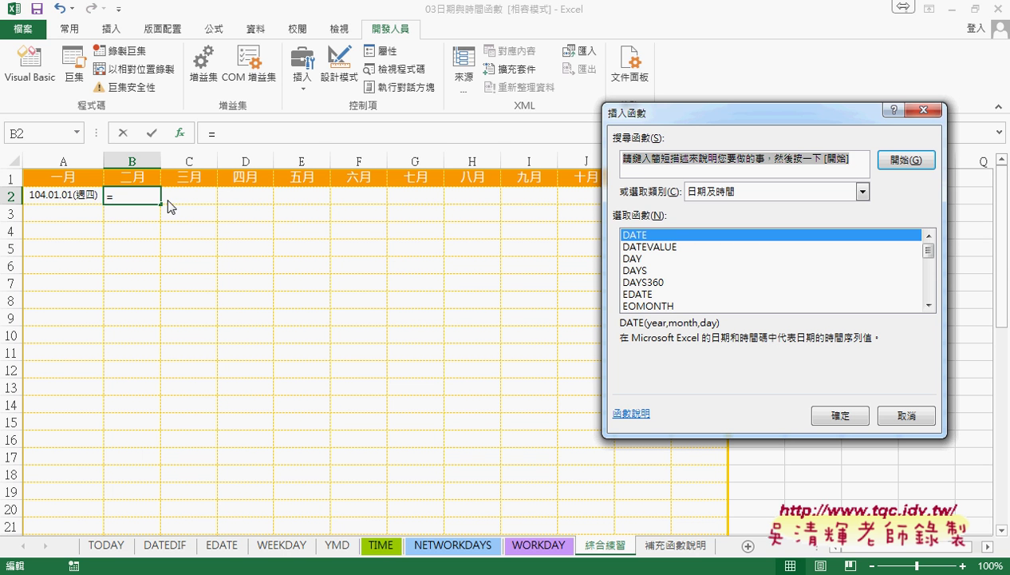
left_click(648, 295)
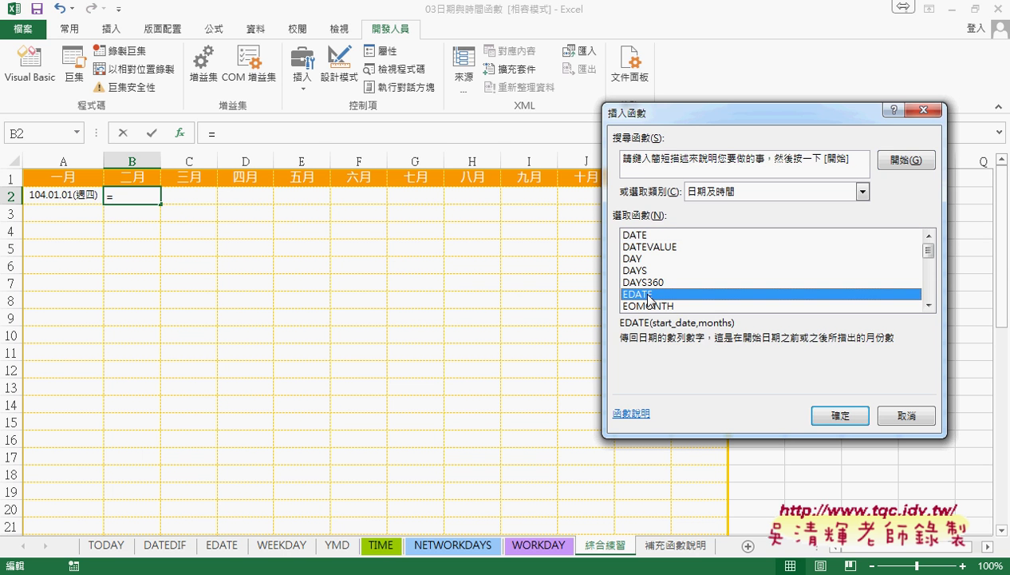
left_click(836, 414)
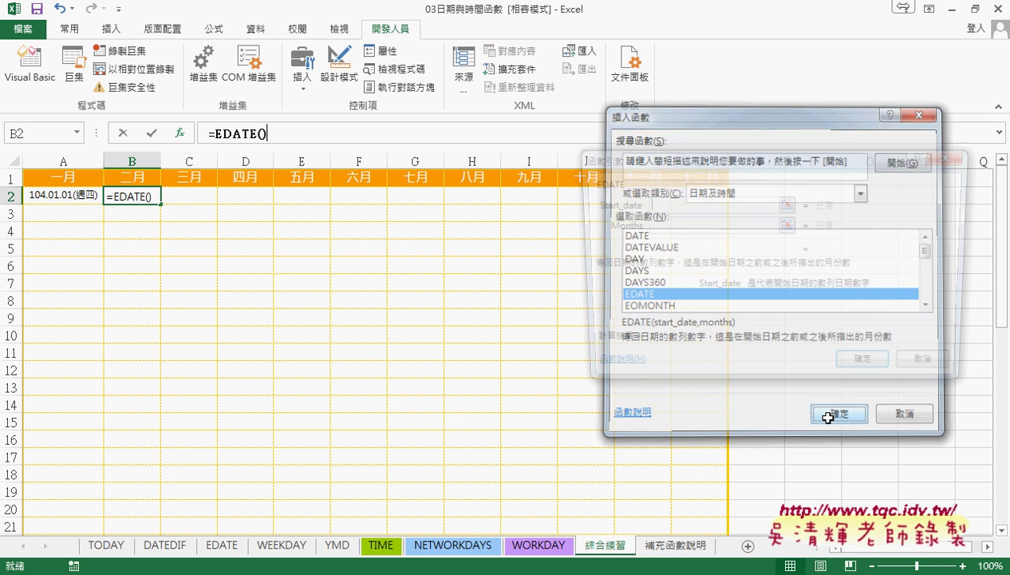
left_click(63, 193)
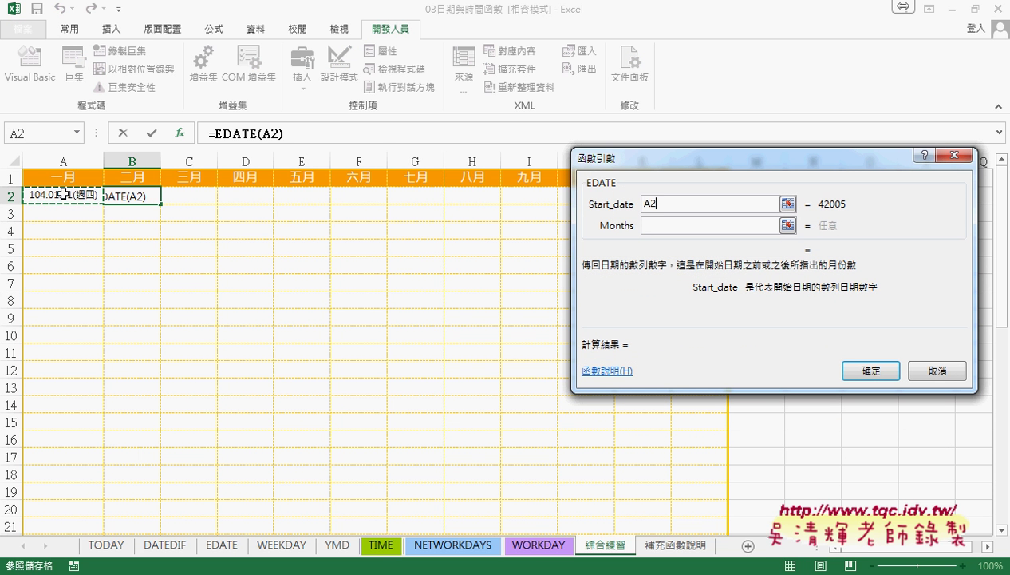
left_click(660, 225)
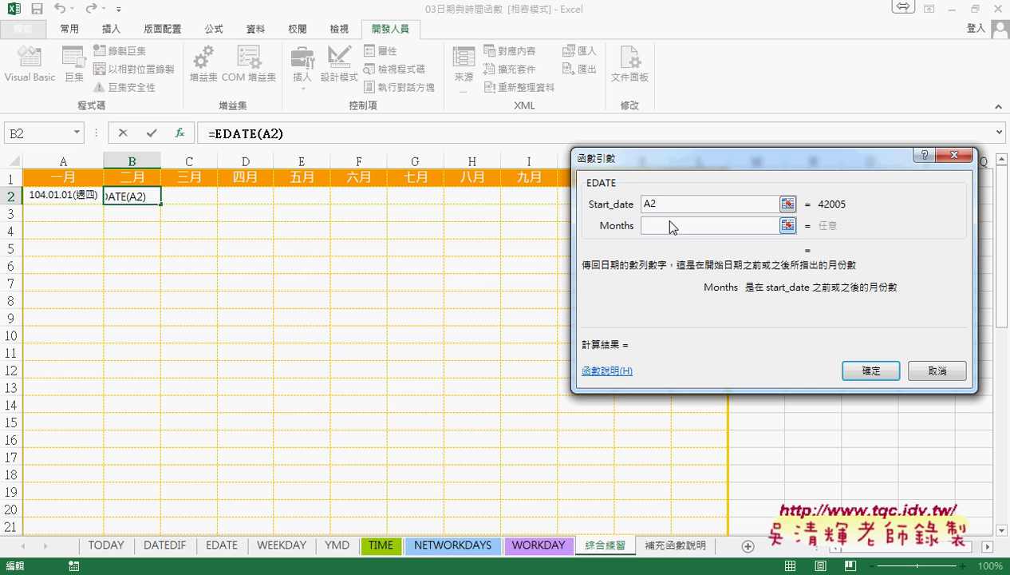
type("1")
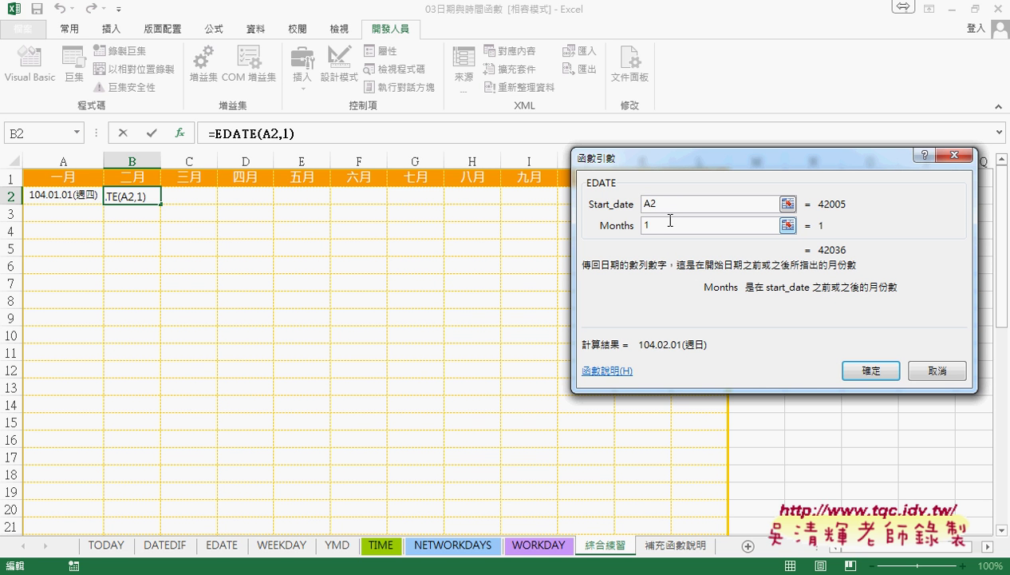
left_click(868, 368)
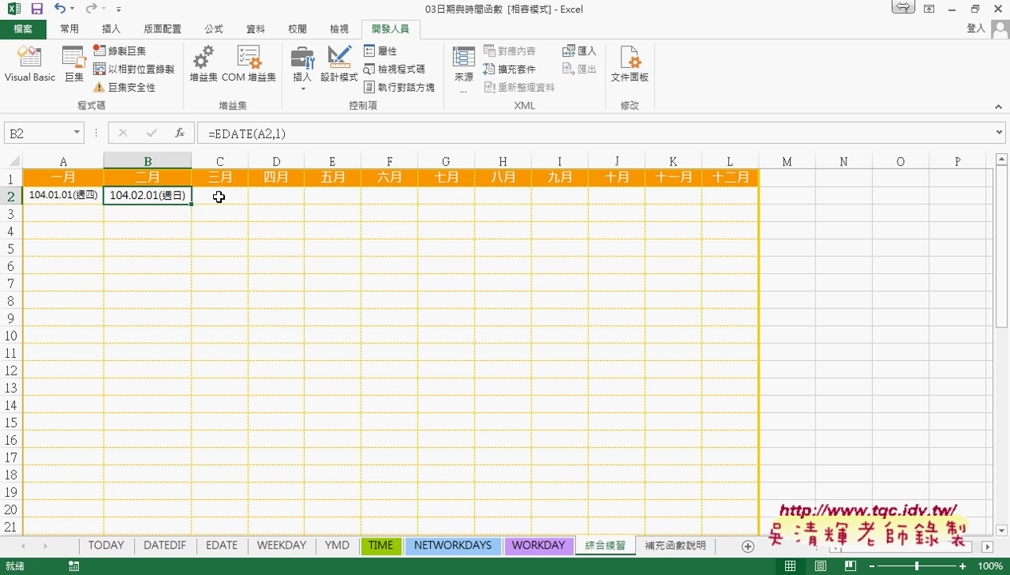
- Copy B2's EDATE formula across to L2, giving month starts through 104.12.01(週二)
left_click(213, 195)
left_click(143, 194)
left_click(287, 200)
left_click(214, 194)
left_click(162, 194)
left_click_drag(191, 203, 748, 199)
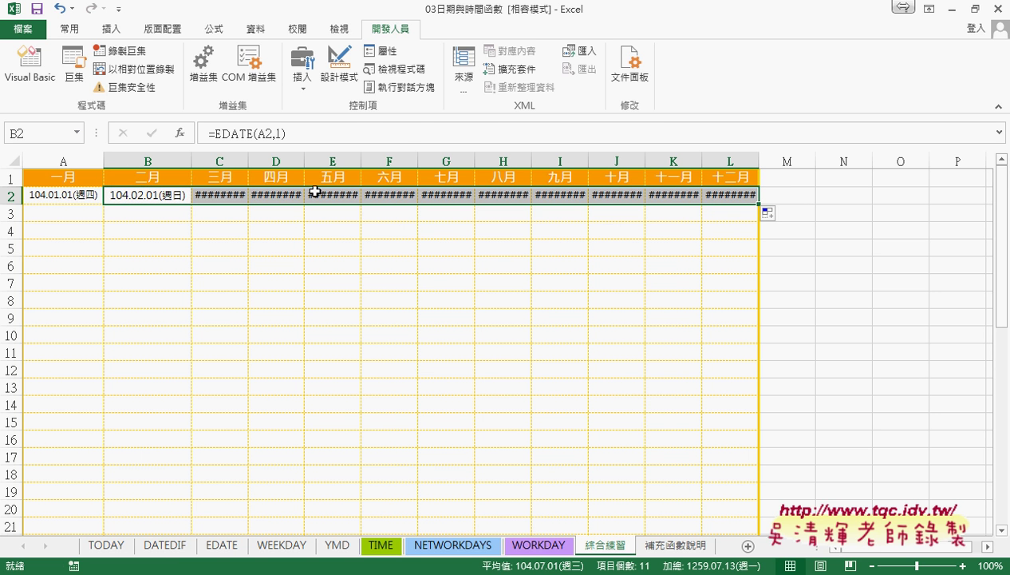
- AutoFit the month columns' width and zoom out to 90%
left_click(70, 28)
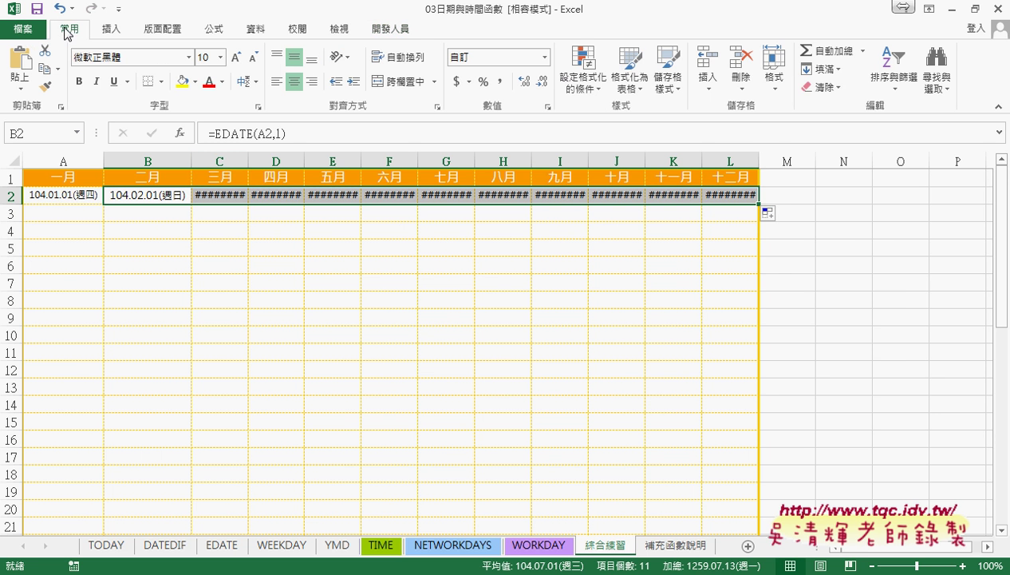
left_click(774, 75)
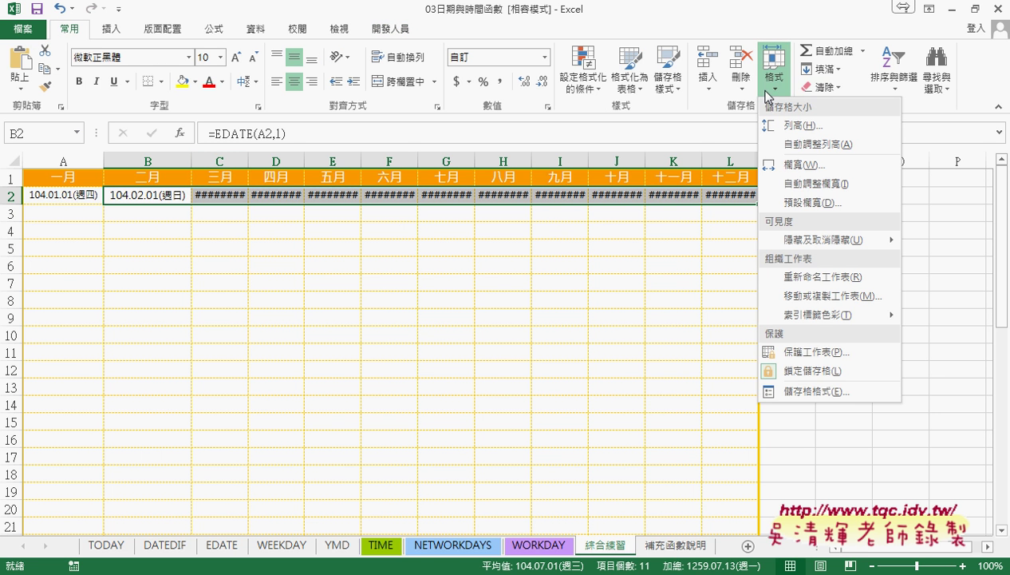
left_click(824, 186)
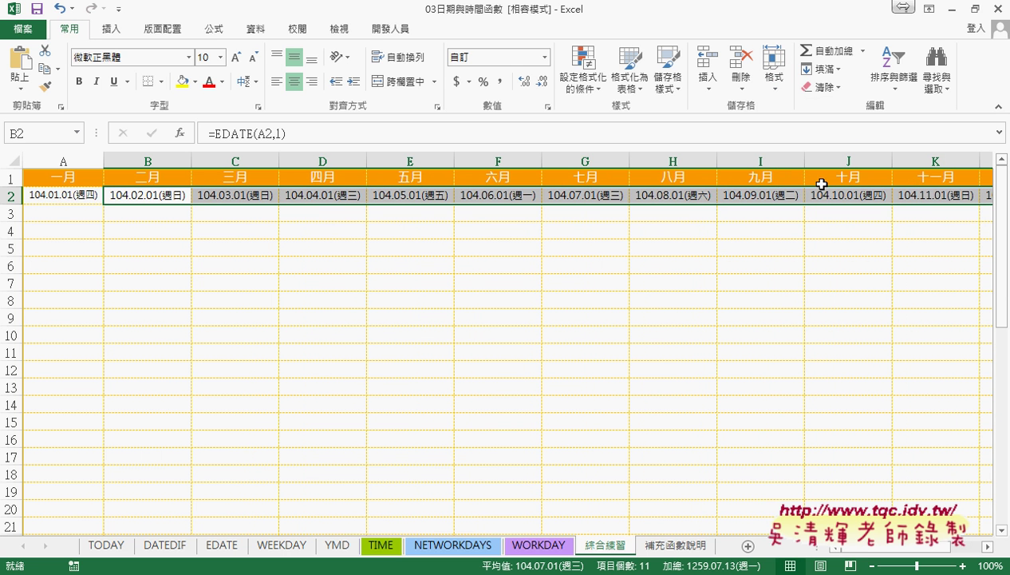
left_click(873, 566)
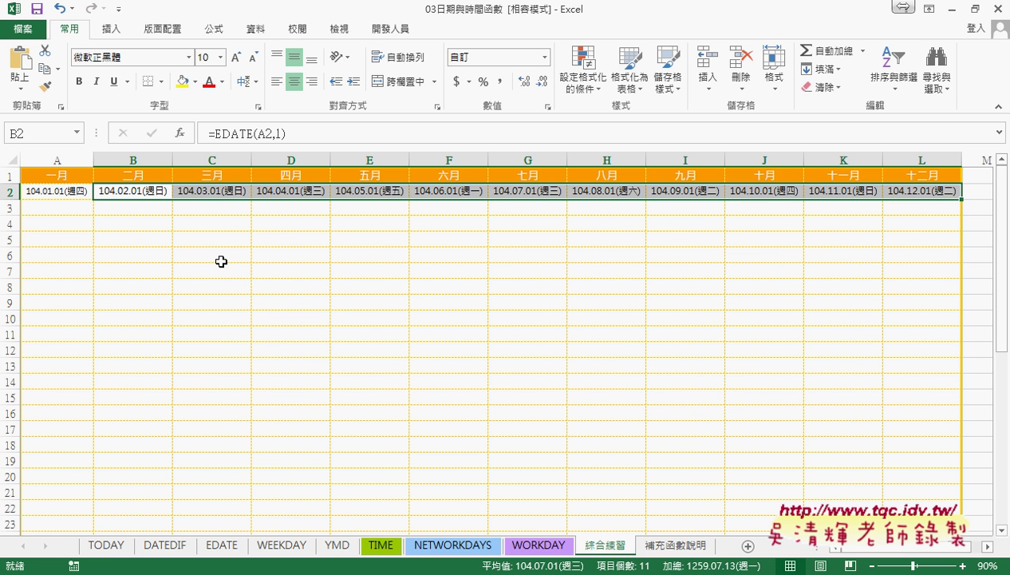
left_click(78, 209)
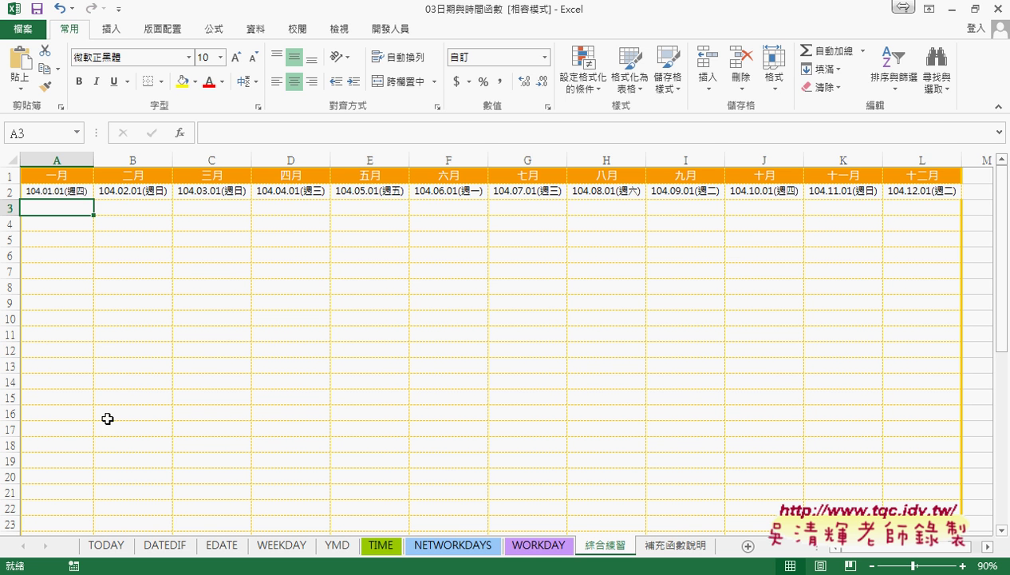
- Enter =A2+1 in A3 so it shows 104.01.02(週五)
left_click(250, 137)
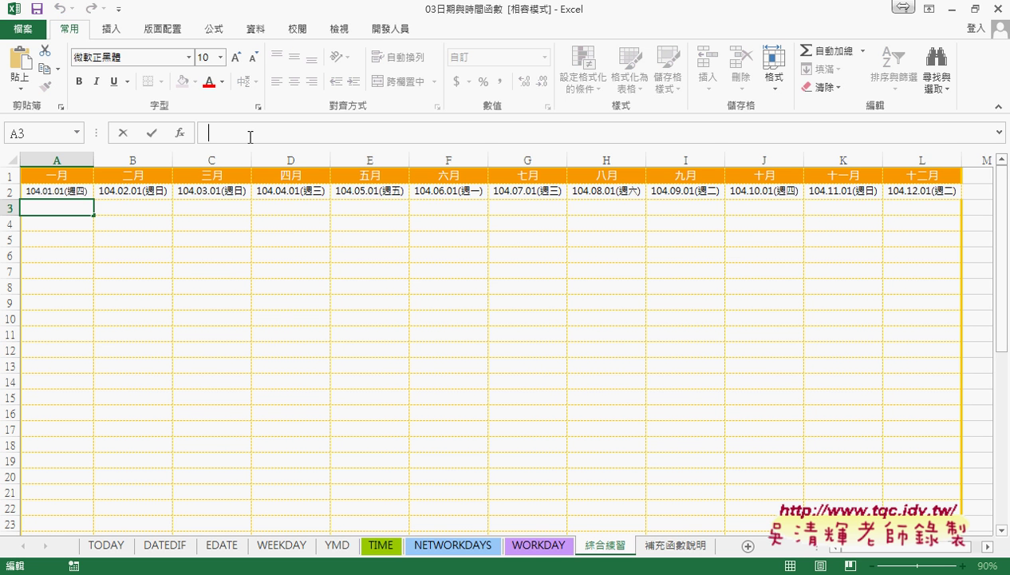
type("=")
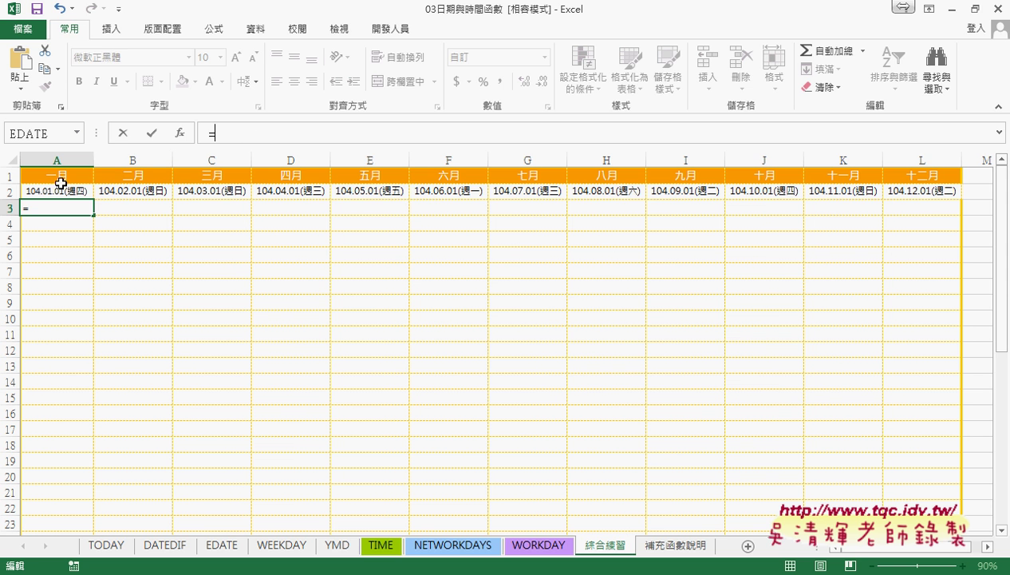
left_click(59, 193)
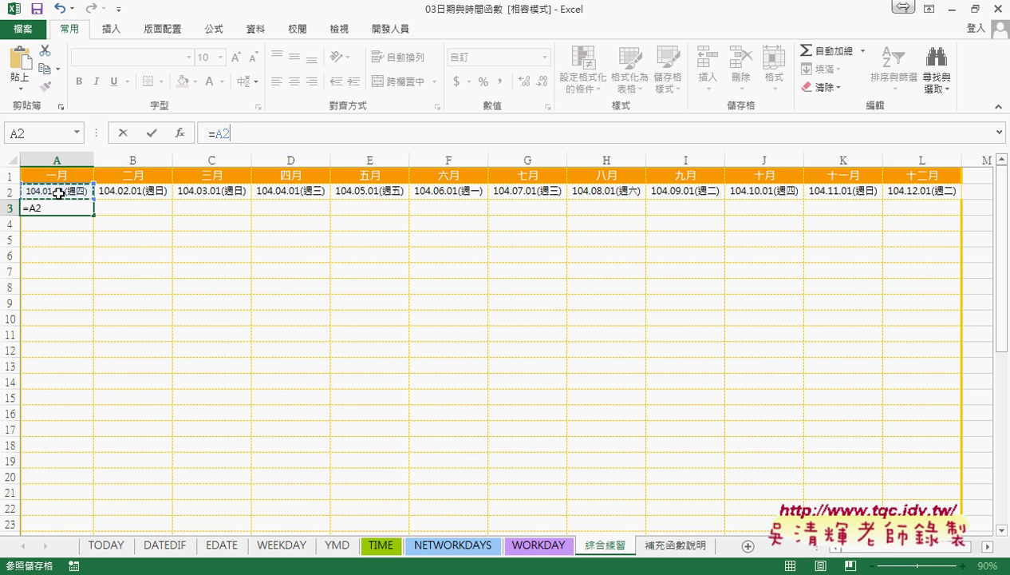
type("+1")
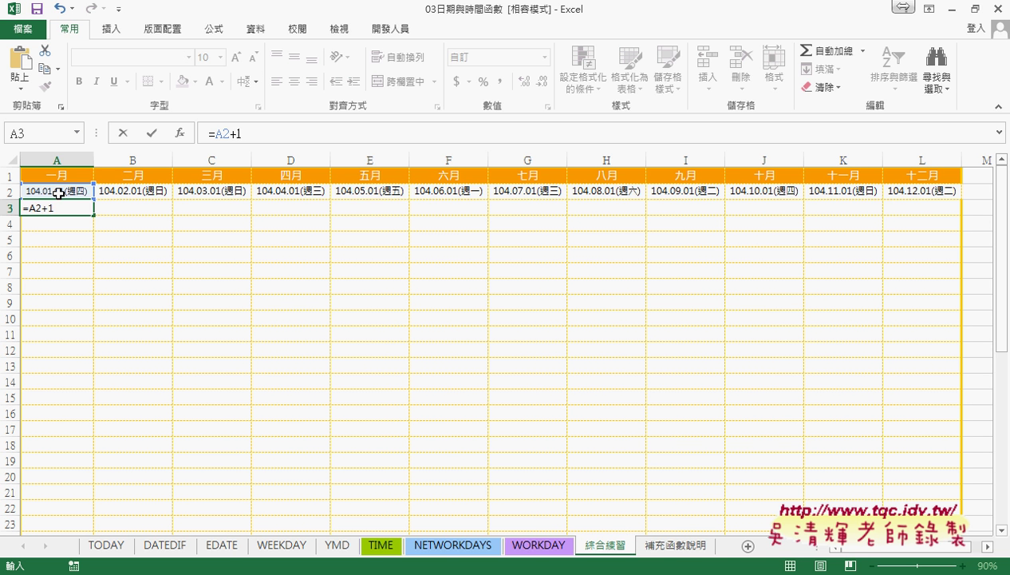
left_click(151, 134)
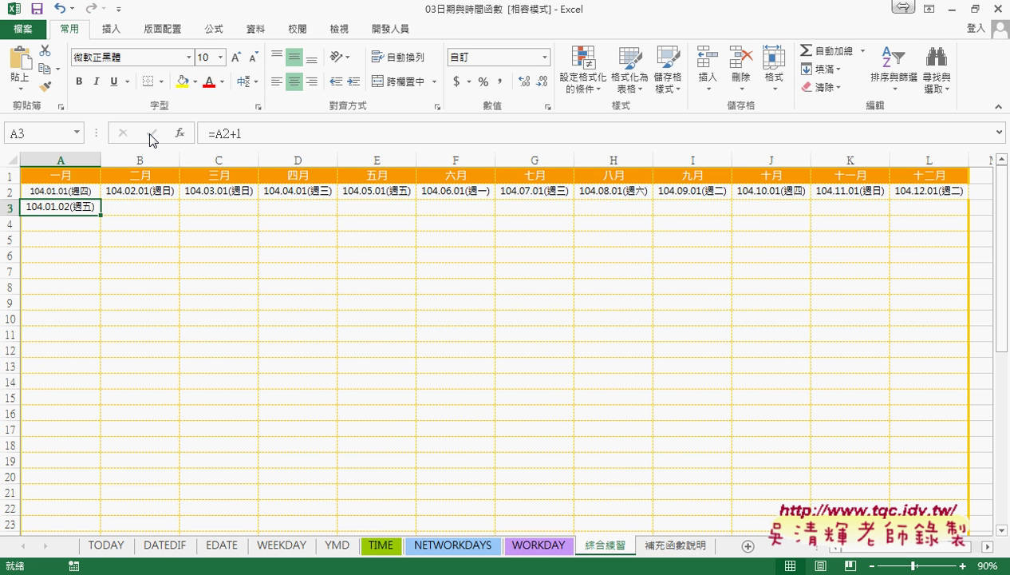
- Fill the =A2+1 formula down to row 32 and across into column B, reaching 104.03.03
mouse_move(101, 213)
left_mouse_down()
mouse_move(101, 503)
mouse_move(95, 417)
left_mouse_up()
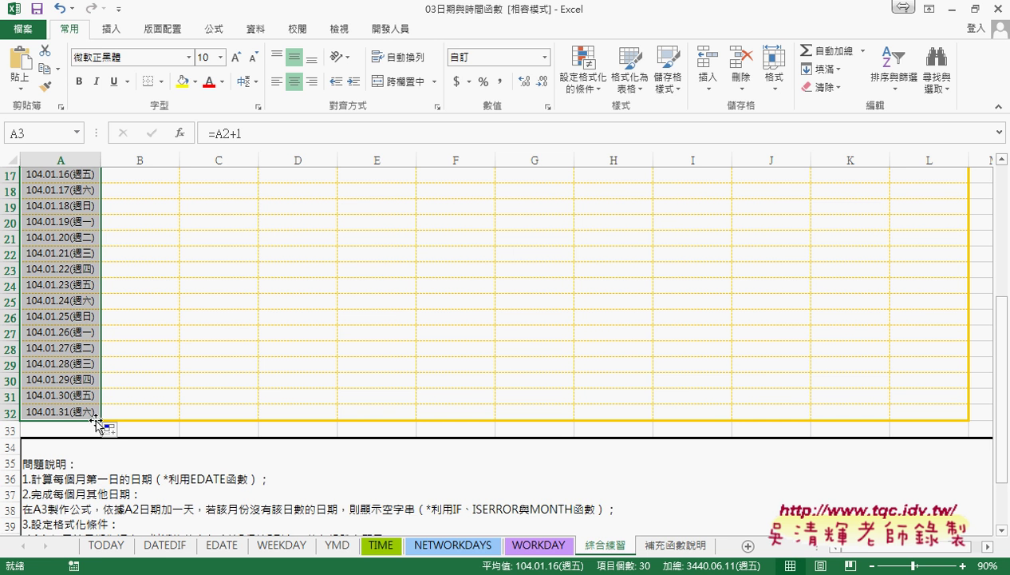
left_click_drag(95, 416, 162, 416)
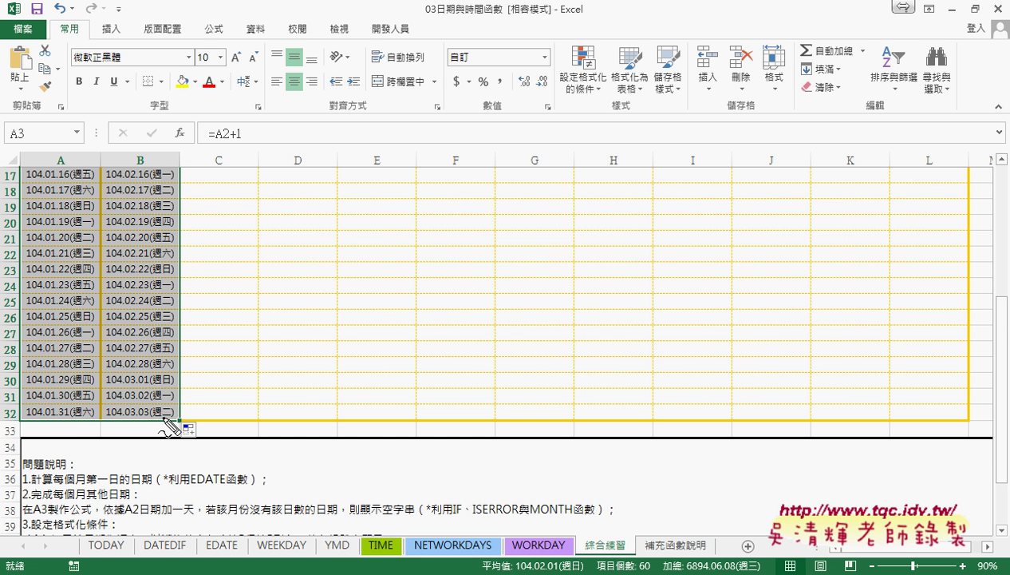
left_click_drag(162, 431, 177, 401)
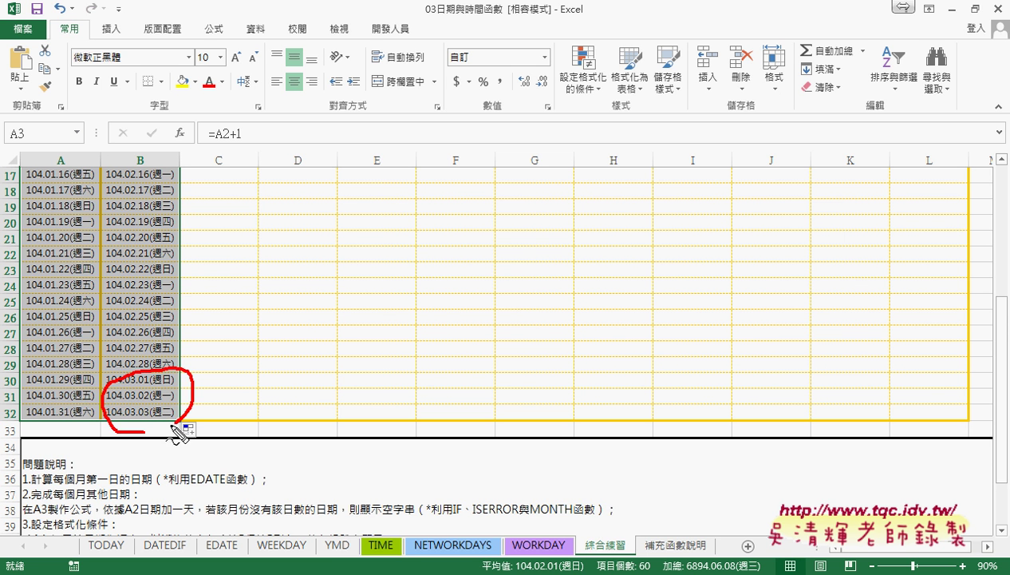
left_click_drag(244, 341, 219, 381)
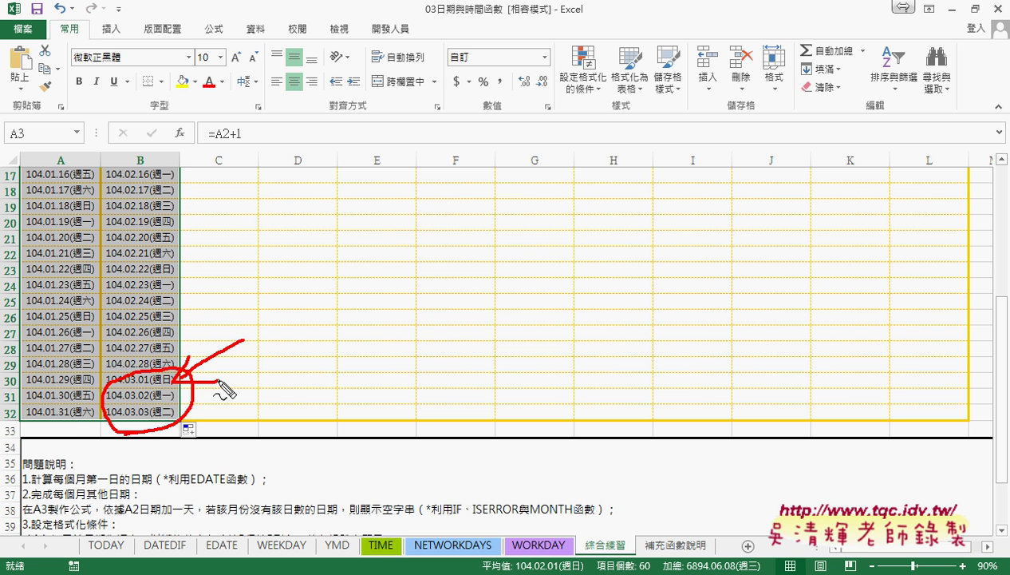
key("Escape")
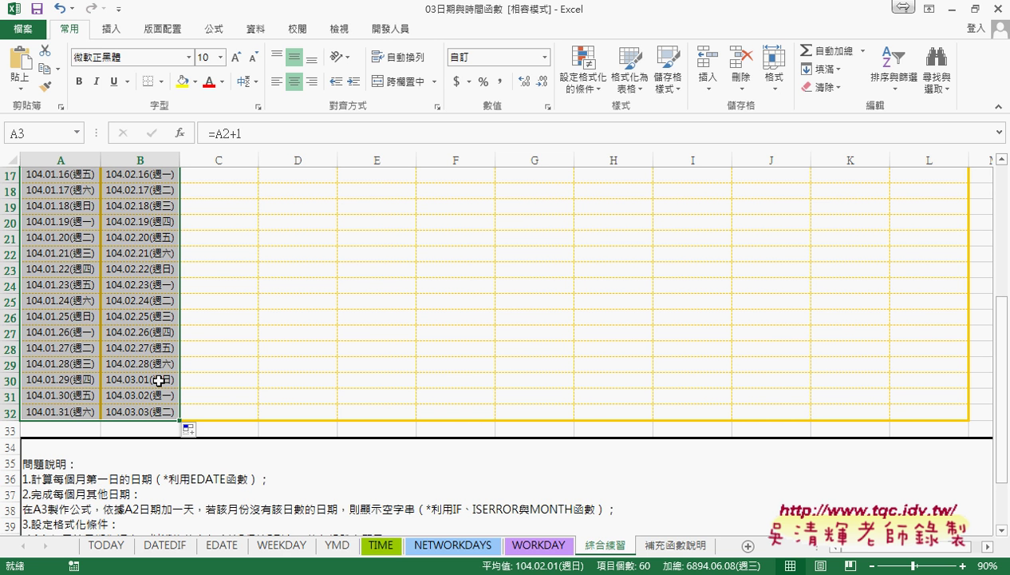
left_click_drag(159, 381, 156, 408)
key("Delete")
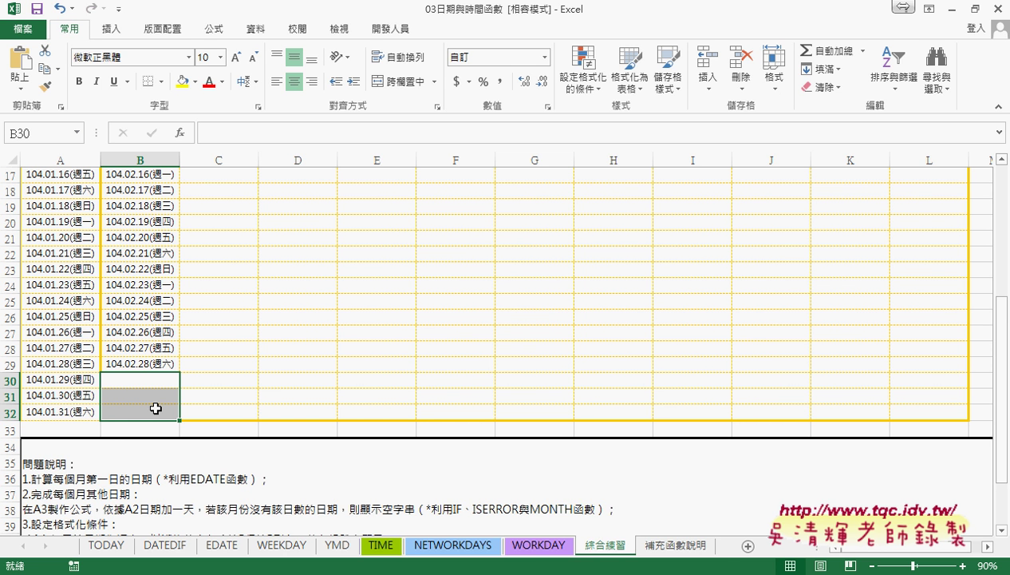
type("104.03.01(週日) 104.03.02(週一) 104.03.03(週二)")
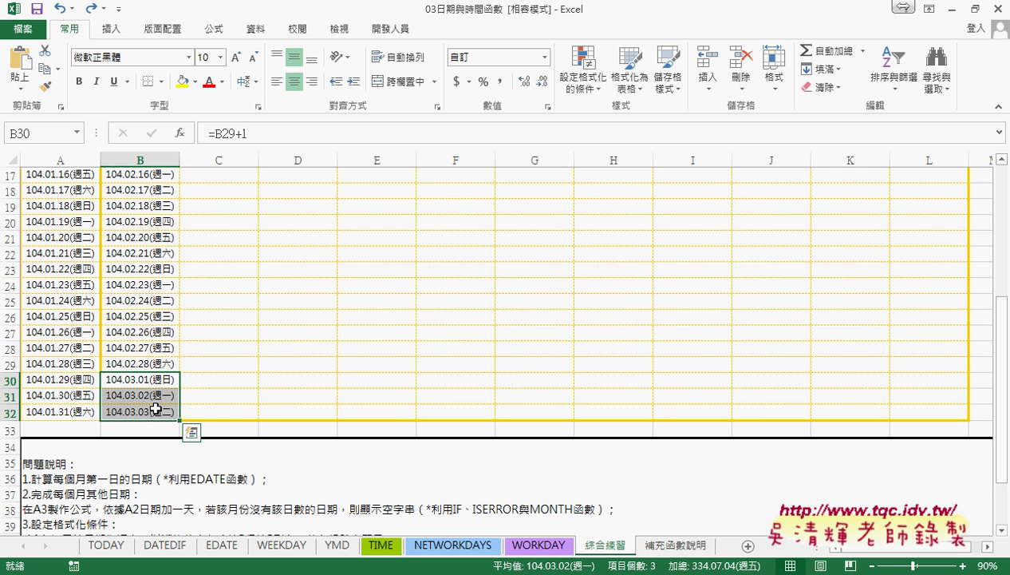
scroll(156, 410, "up", 5)
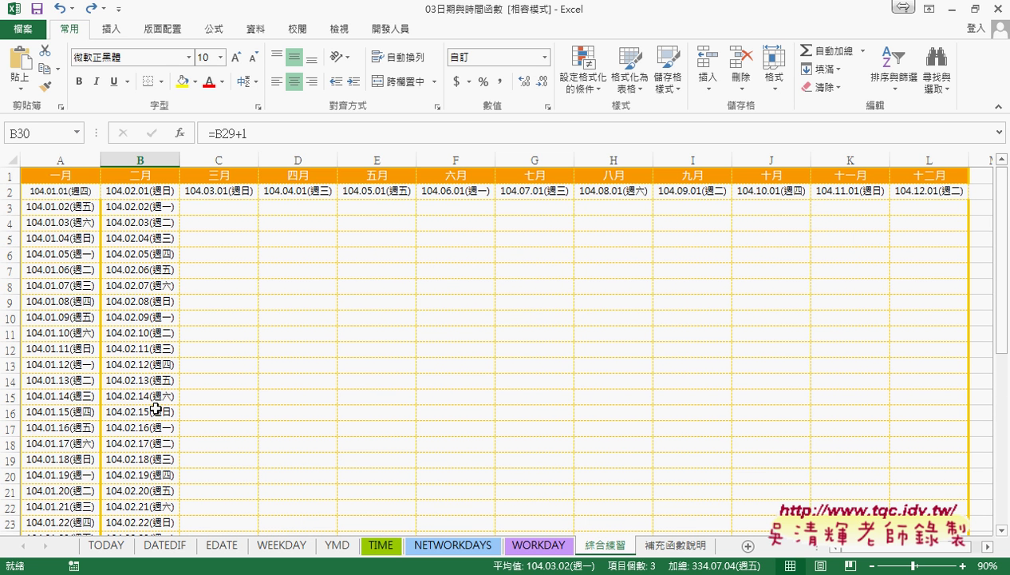
left_click(78, 207)
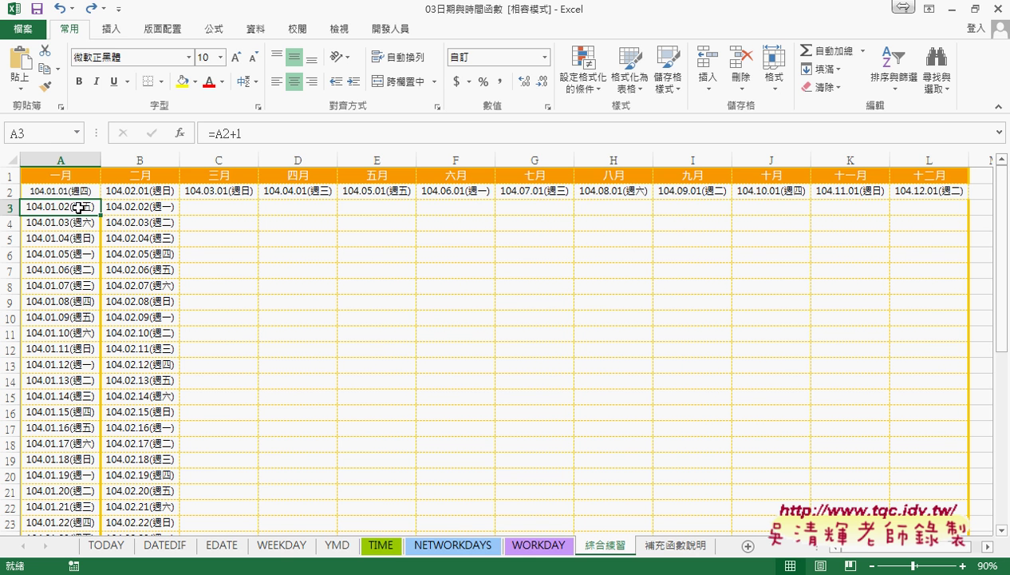
scroll(169, 273, "down", 3)
scroll(180, 292, "down", 2)
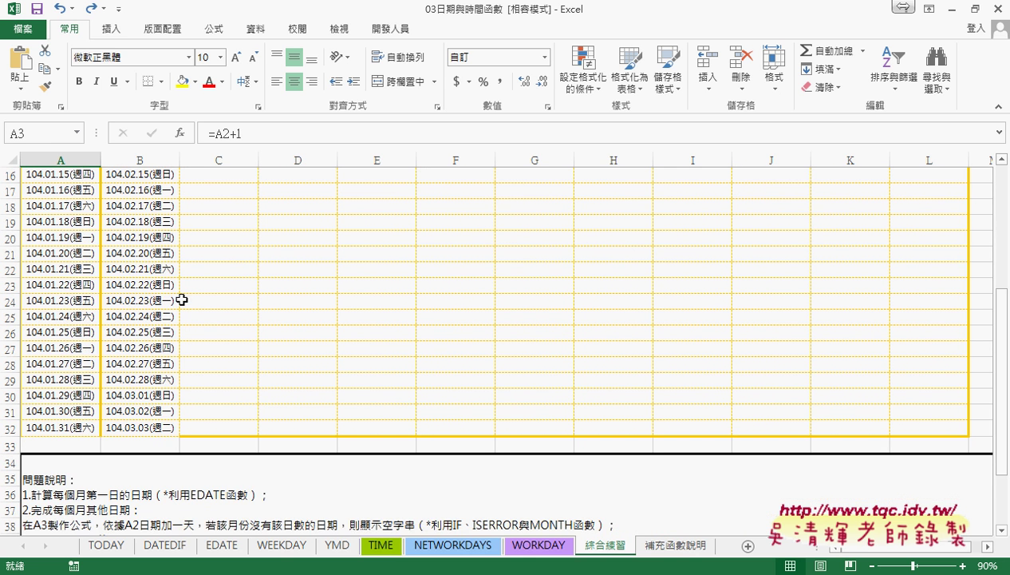
left_click(141, 398)
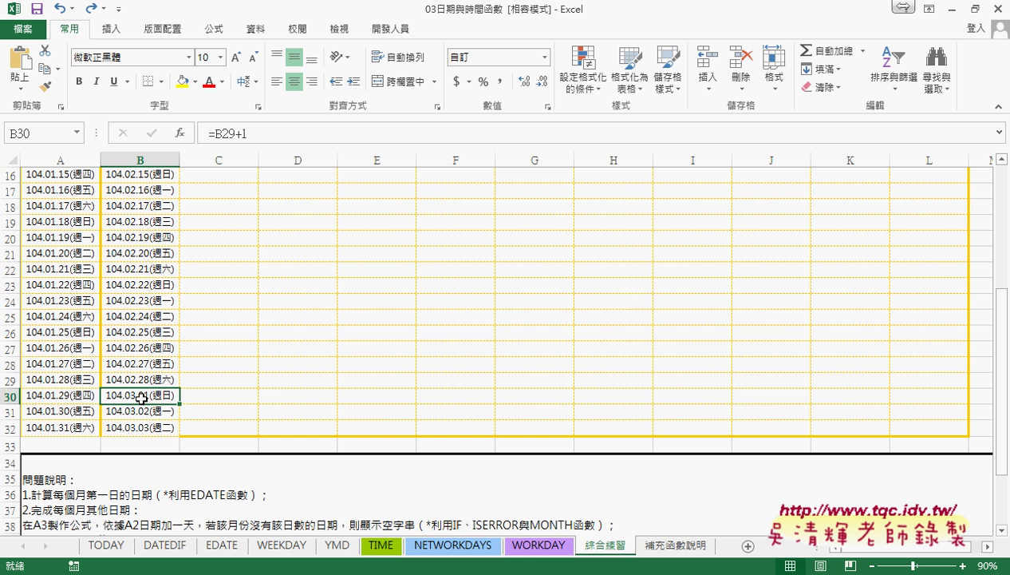
left_click(146, 380)
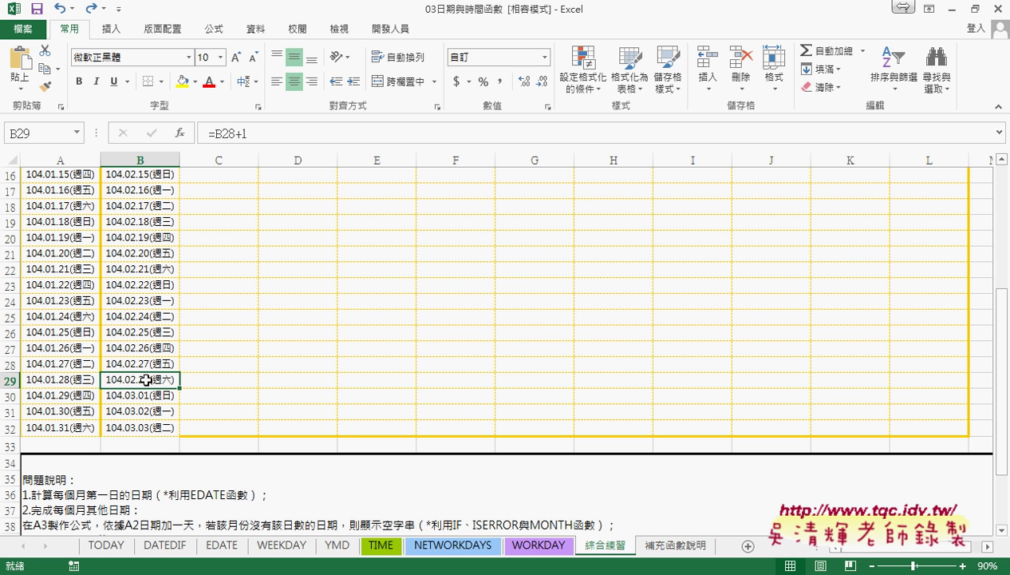
scroll(146, 380, "up", 2)
scroll(169, 372, "up", 3)
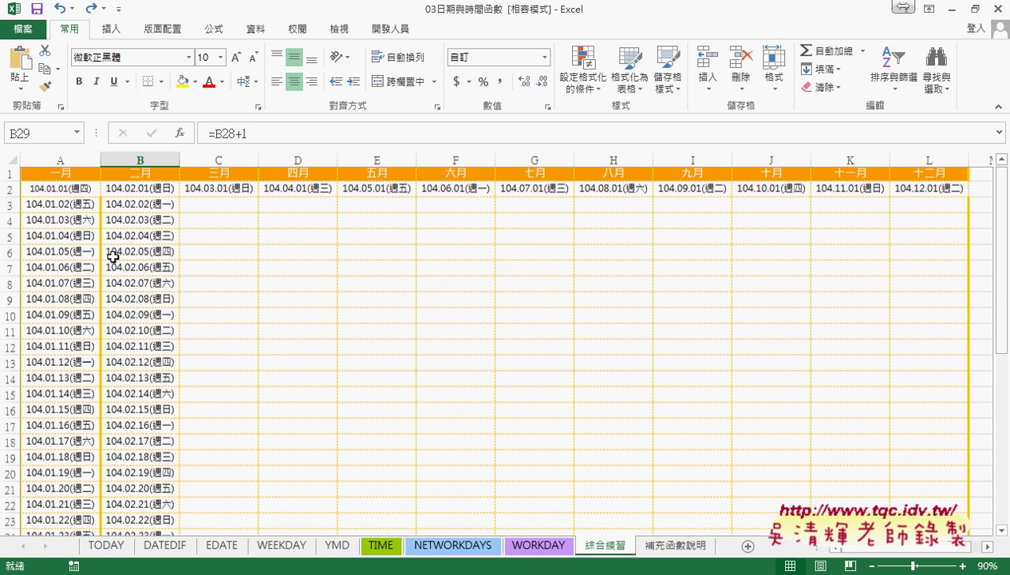
left_click(74, 207)
- Cut the A2+1 part out of A3's formula
left_click_drag(248, 133, 213, 132)
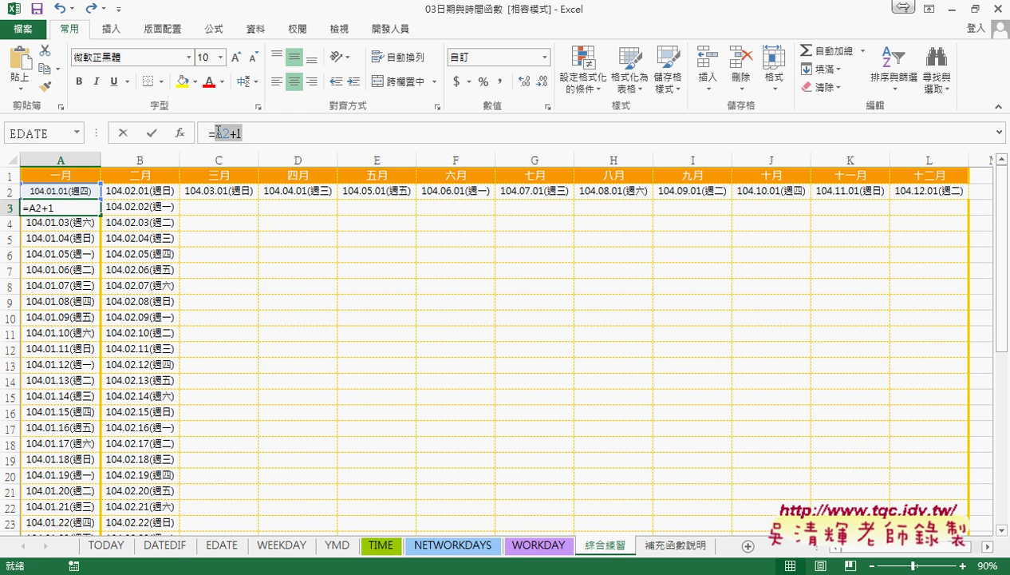
right_click(227, 136)
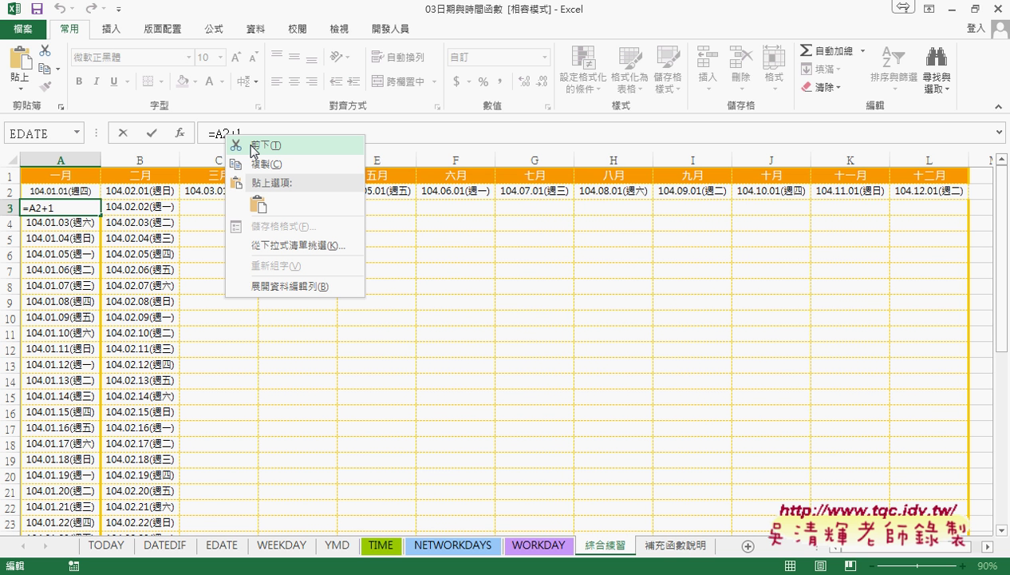
left_click(254, 147)
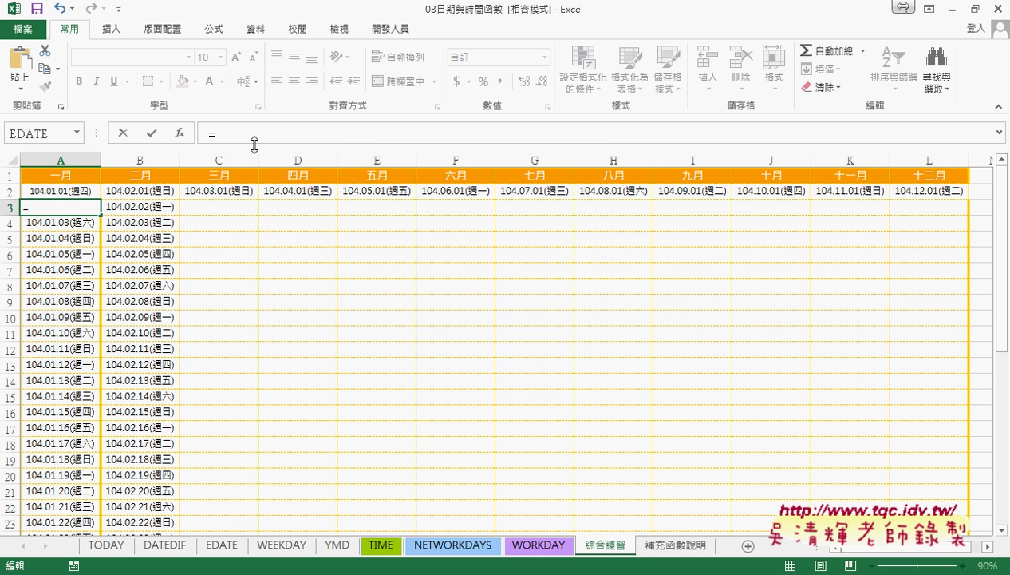
- Insert the IF function from the 邏輯 category into A3
left_click(183, 134)
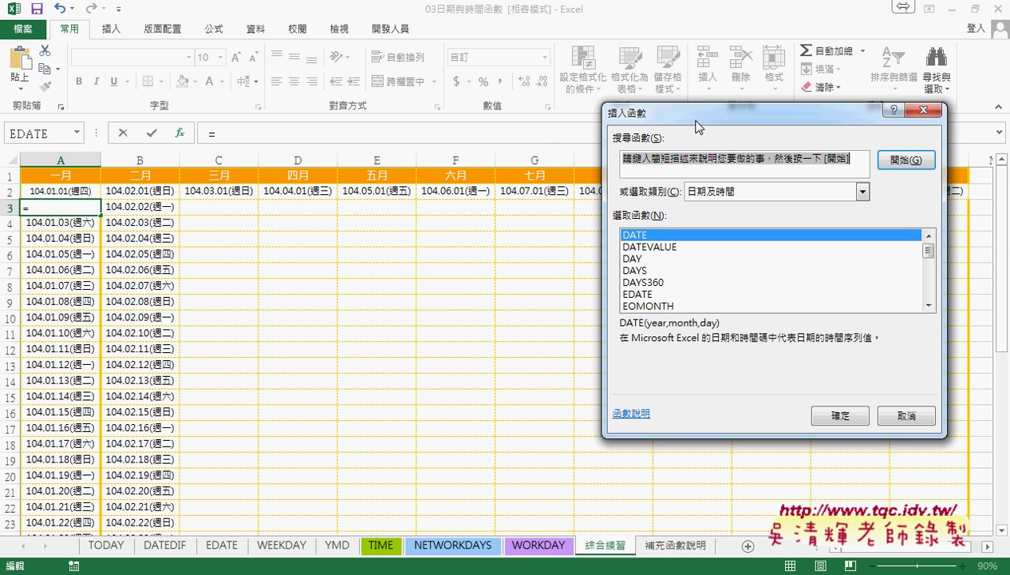
left_click_drag(683, 120, 313, 123)
left_click(494, 194)
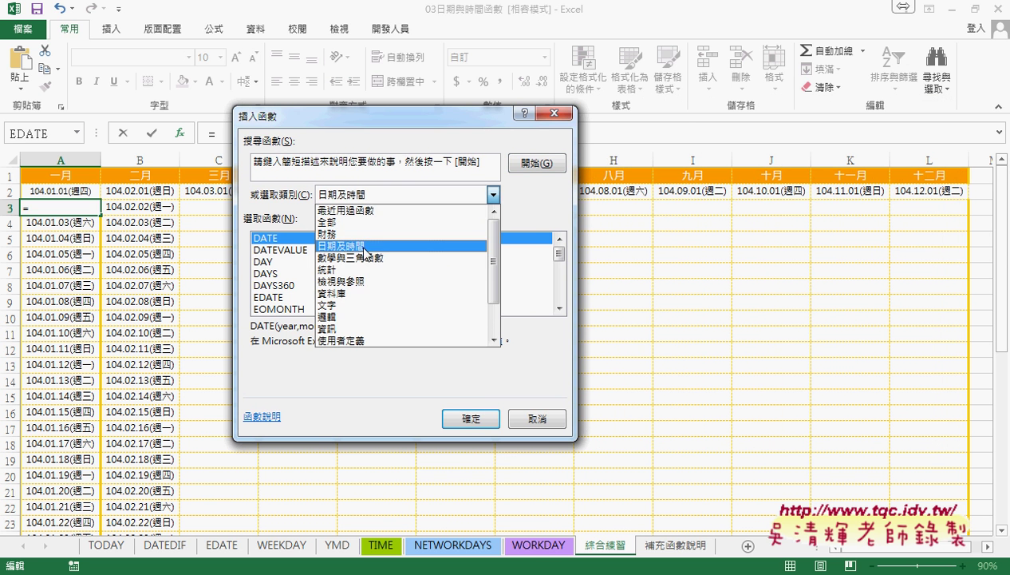
left_click(355, 317)
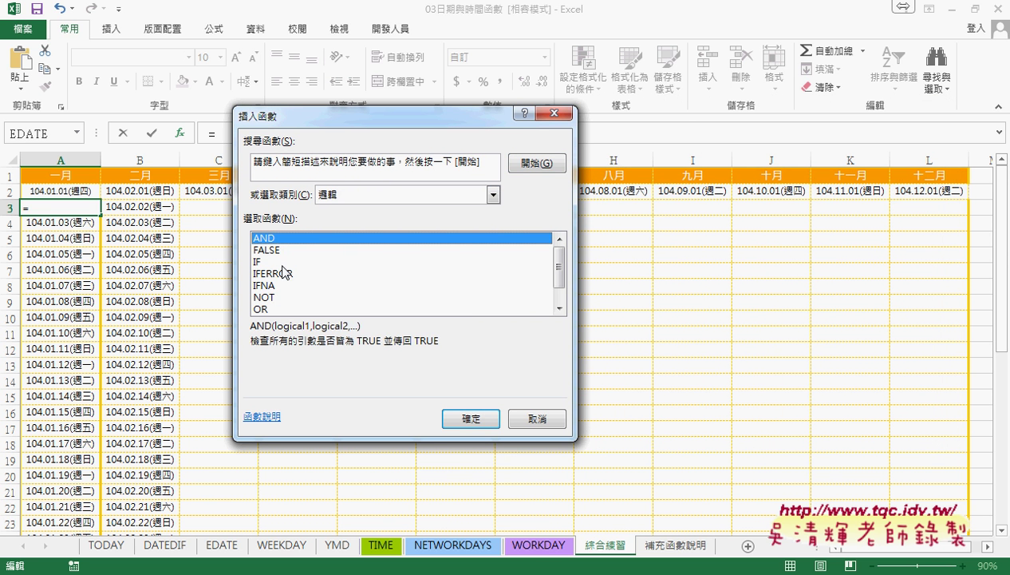
left_click(257, 262)
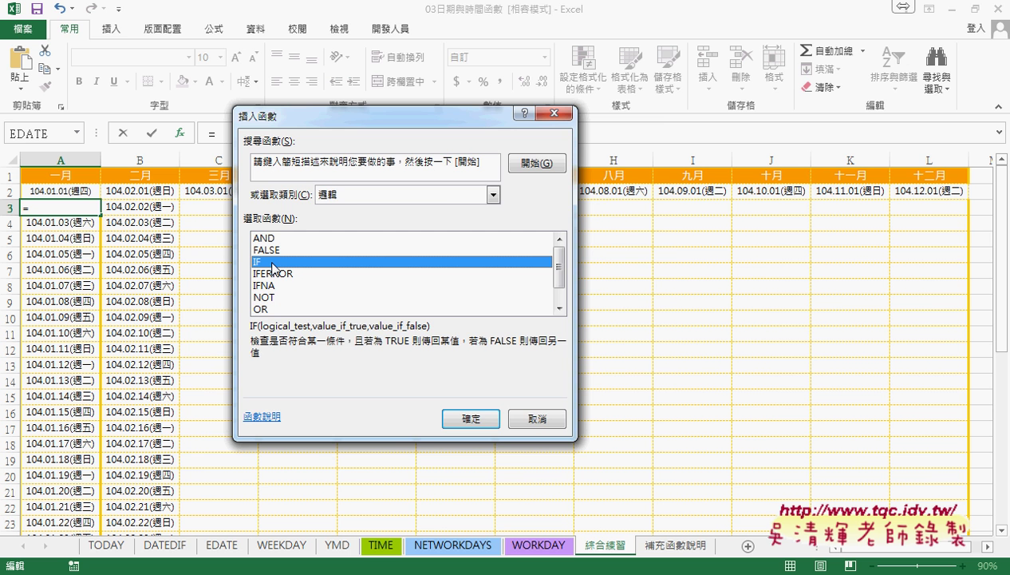
left_click(465, 419)
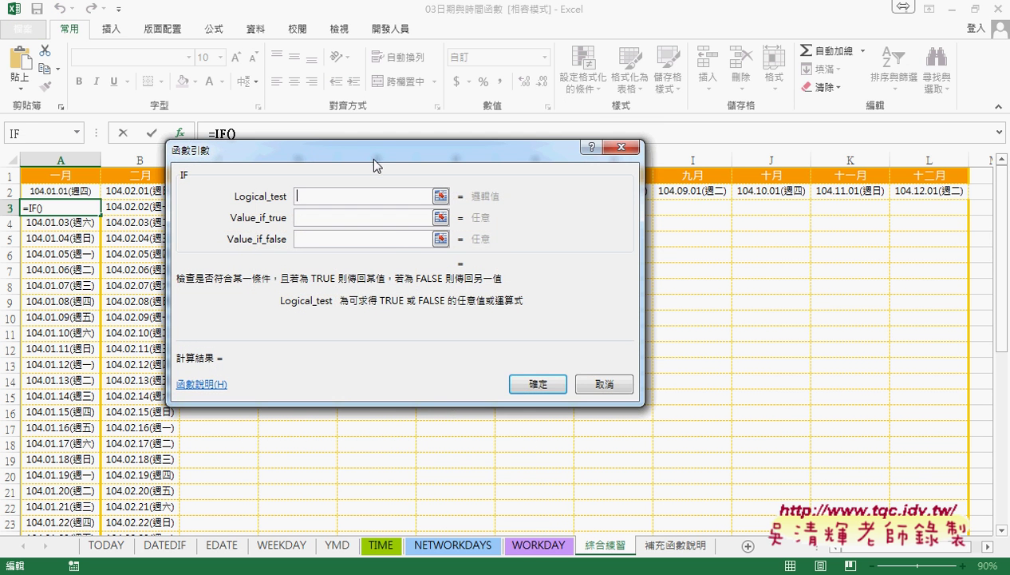
- Enter the IF logical test month(A2)<>month(A2+1)
left_click_drag(377, 149, 390, 245)
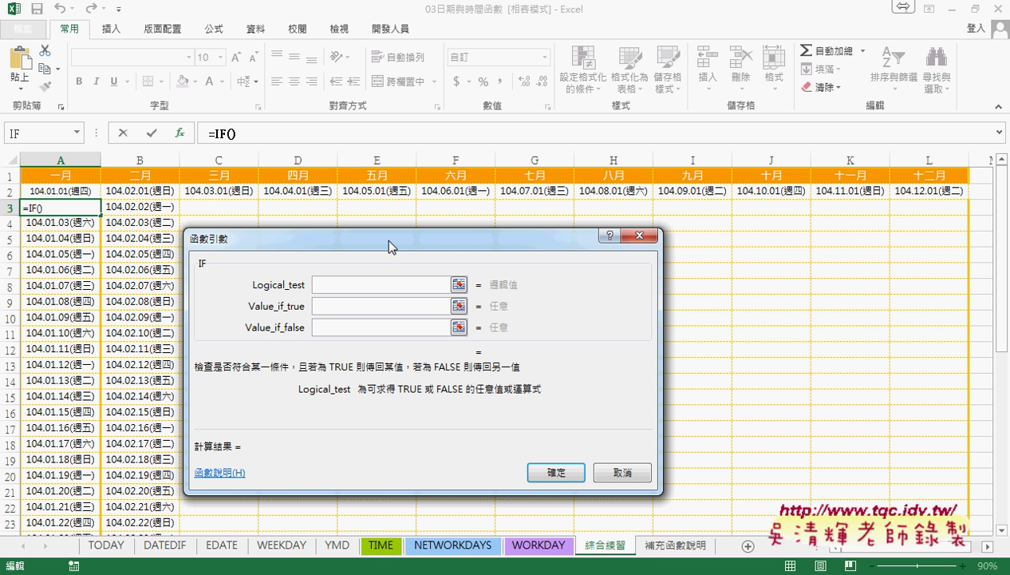
type("month")
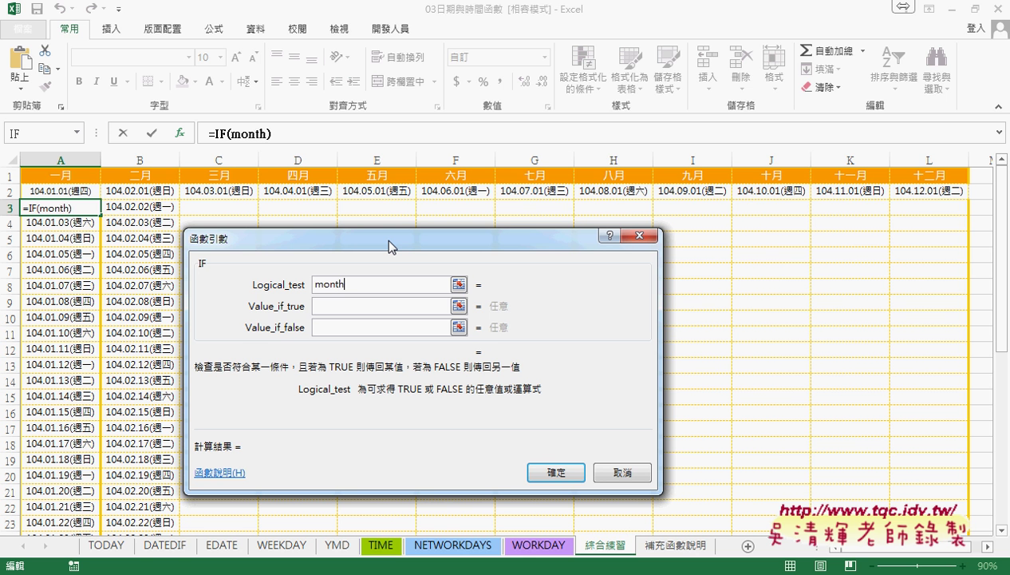
type("(")
left_click(74, 194)
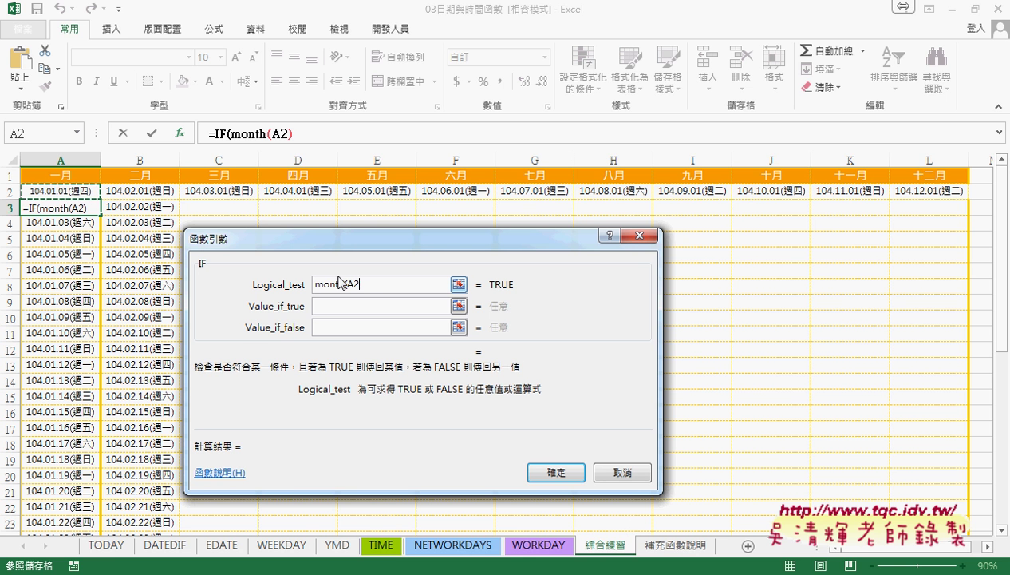
type(")")
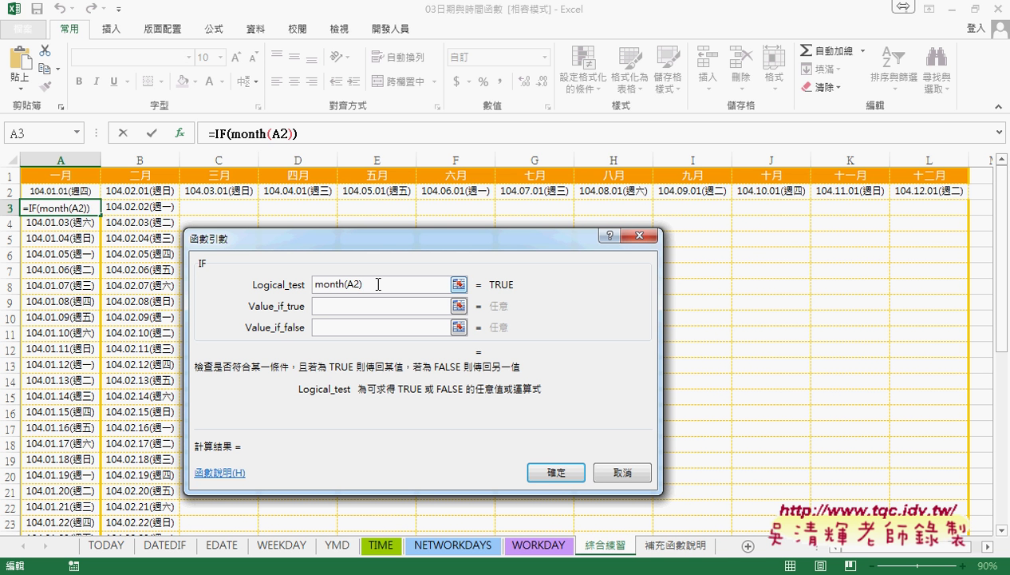
type("=")
key("BackSpace")
type("<>")
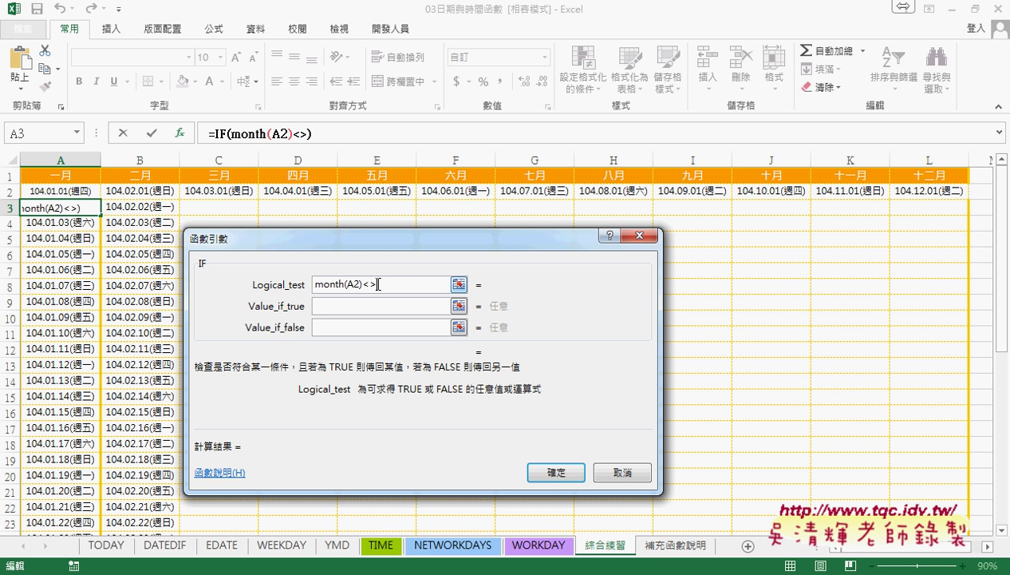
type("mon")
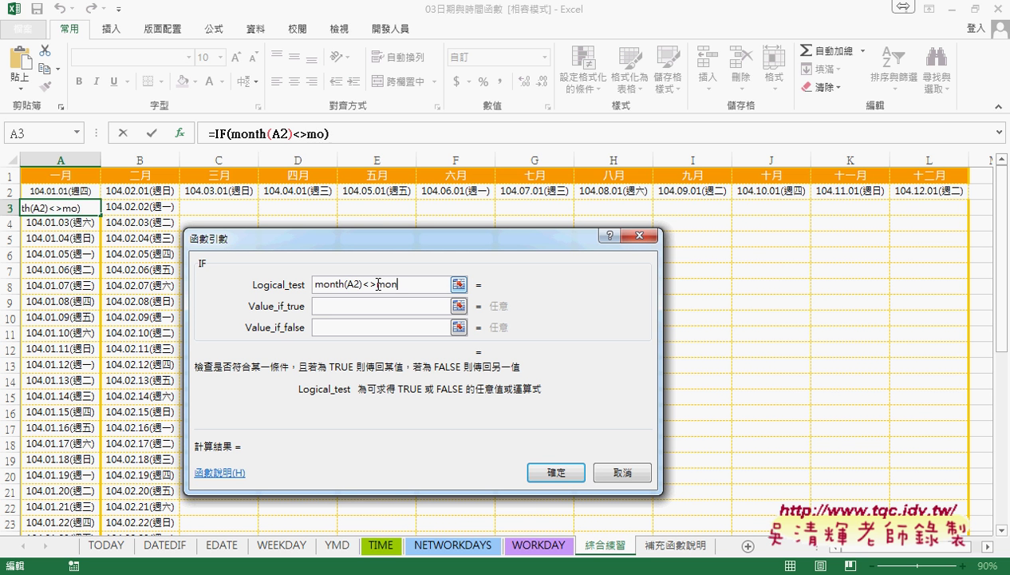
type("th(")
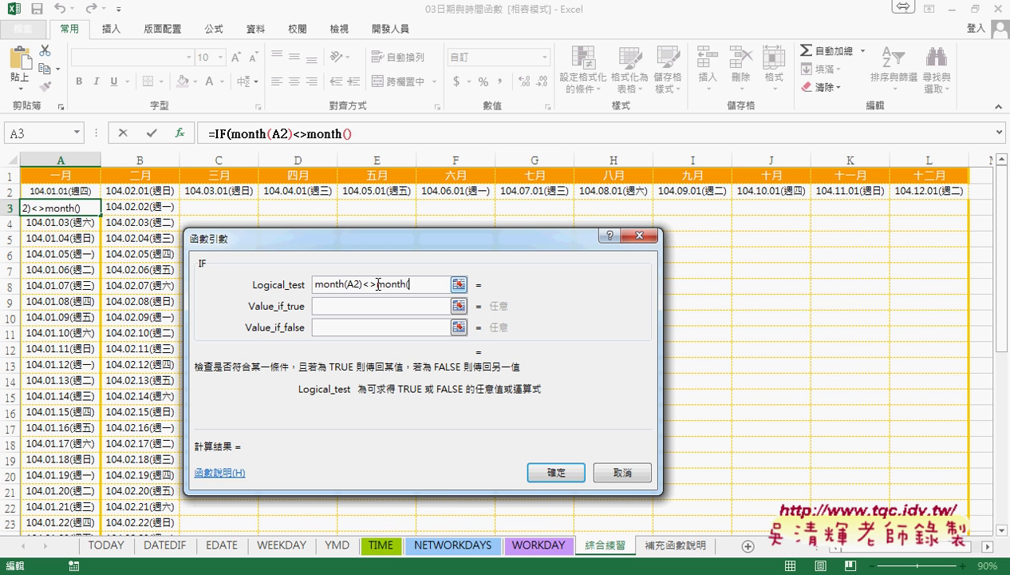
type("A2+1")
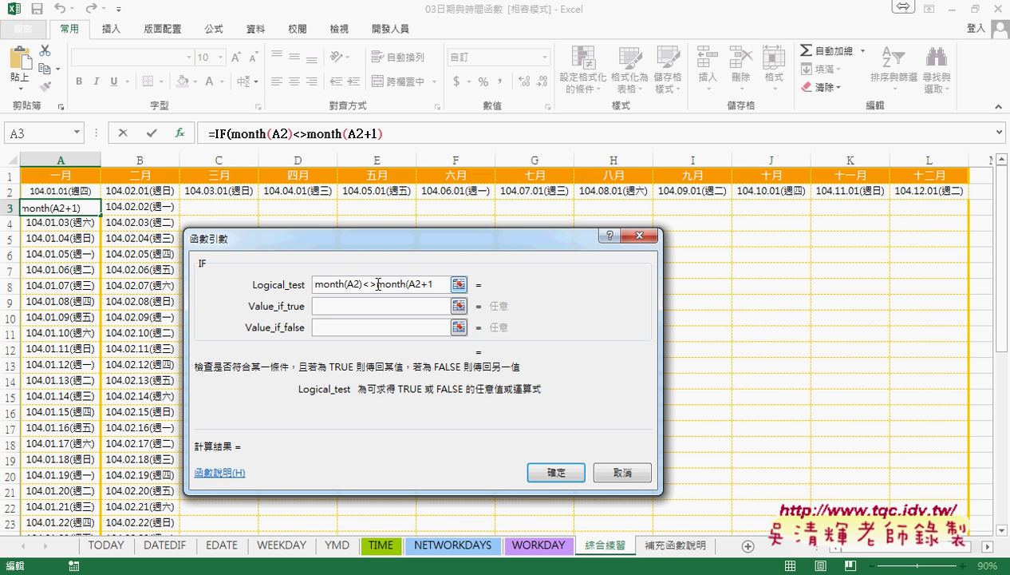
type(")")
left_click_drag(363, 283, 314, 283)
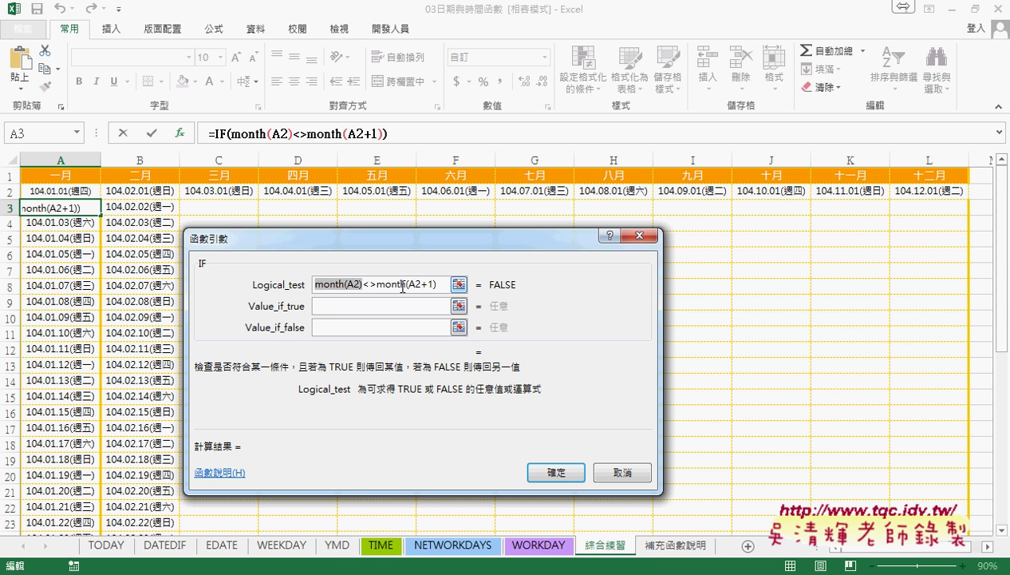
left_click_drag(406, 284, 439, 285)
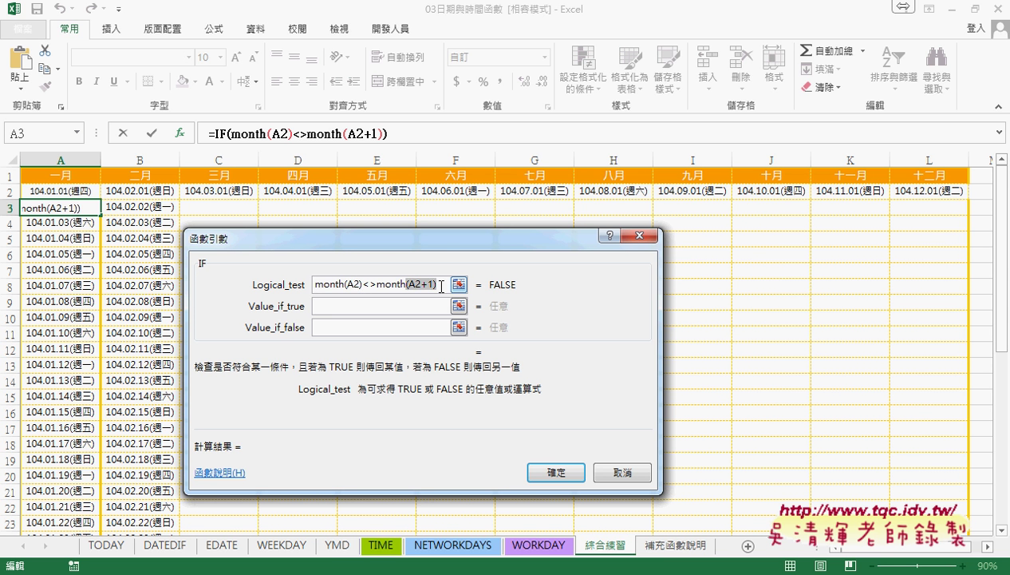
left_click(381, 284)
left_click(323, 284)
- Set Value_if_true to "" and Value_if_false to A2+1
left_click(335, 307)
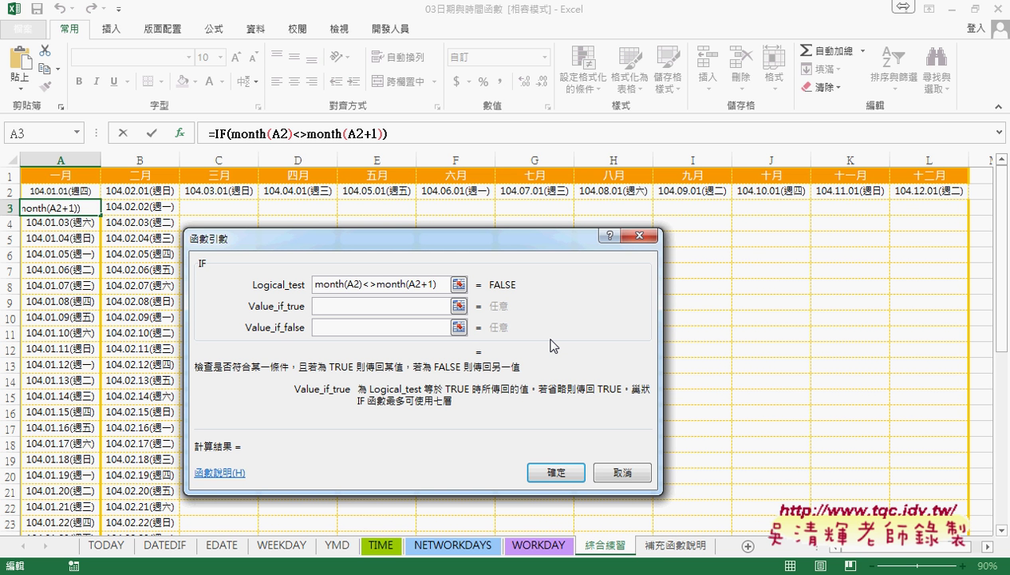
type("\"\"")
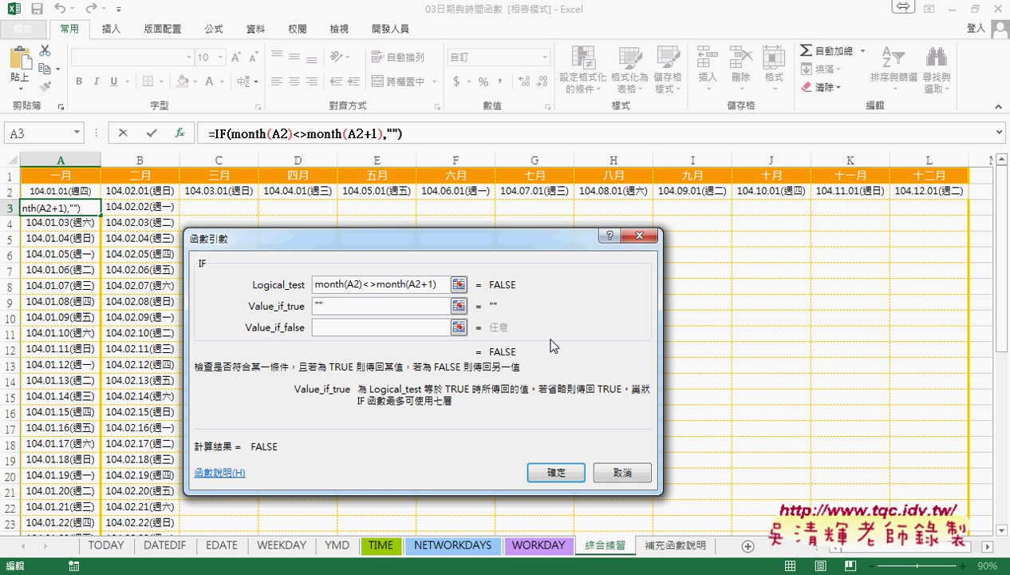
key("Tab")
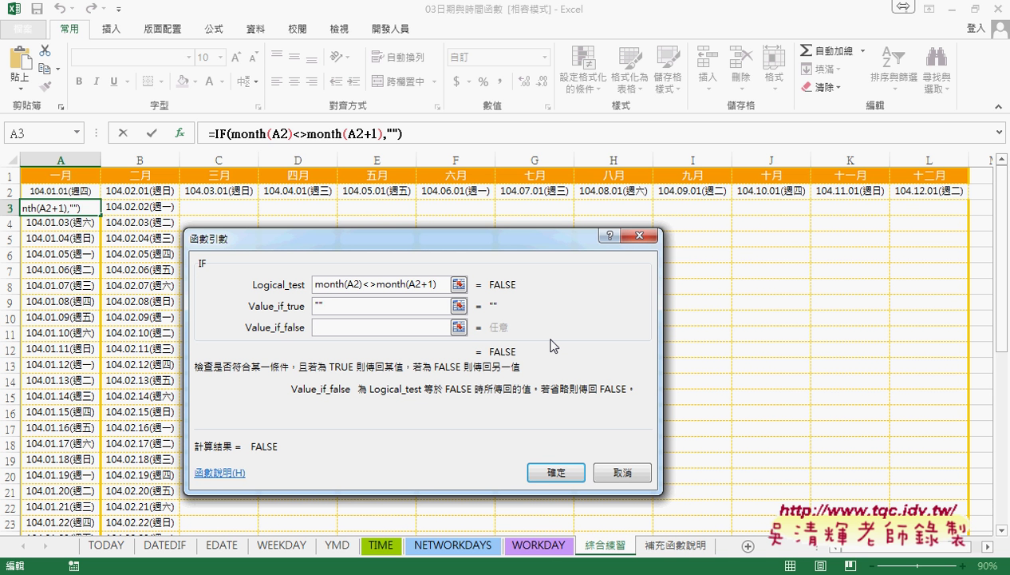
type("A2+1")
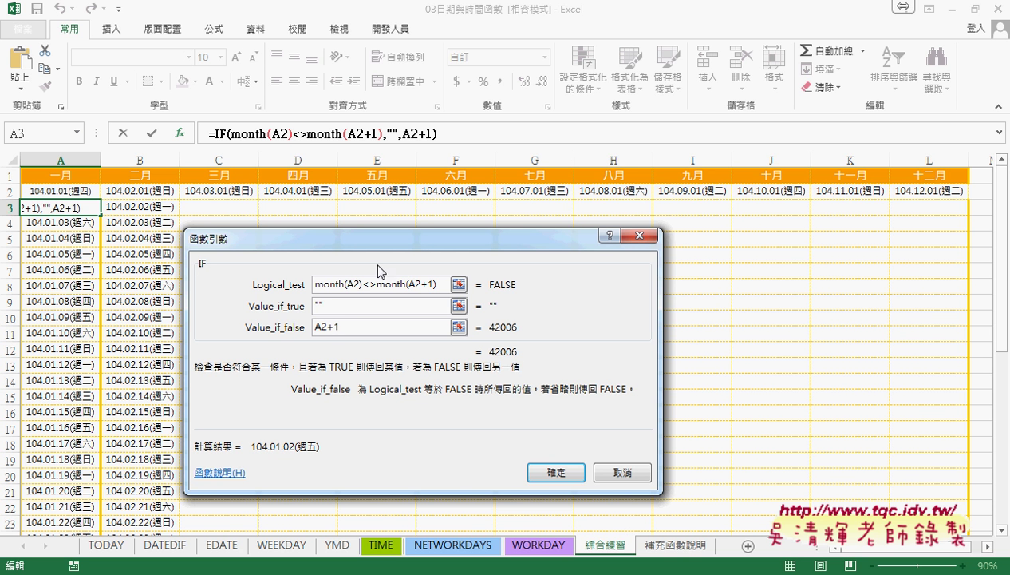
left_click_drag(407, 284, 435, 291)
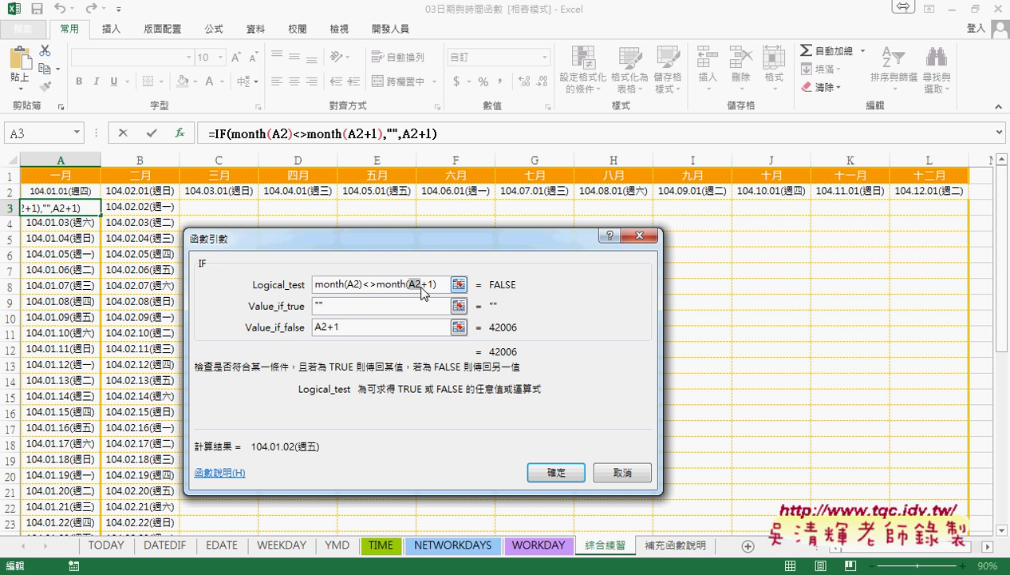
left_click(339, 323)
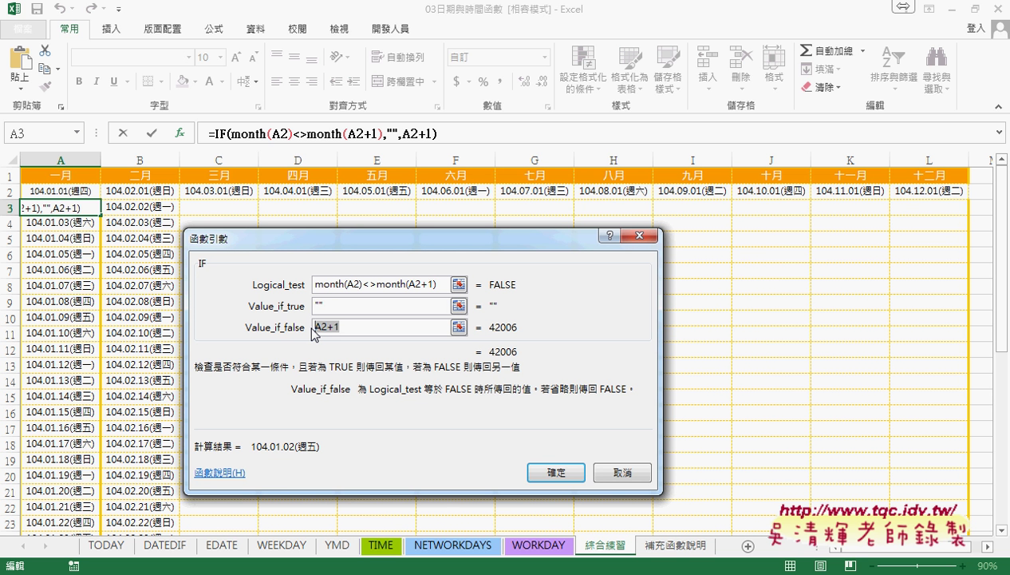
- Confirm the IF formula in A3 and fill it through A3:B32 for January and February
left_click(563, 471)
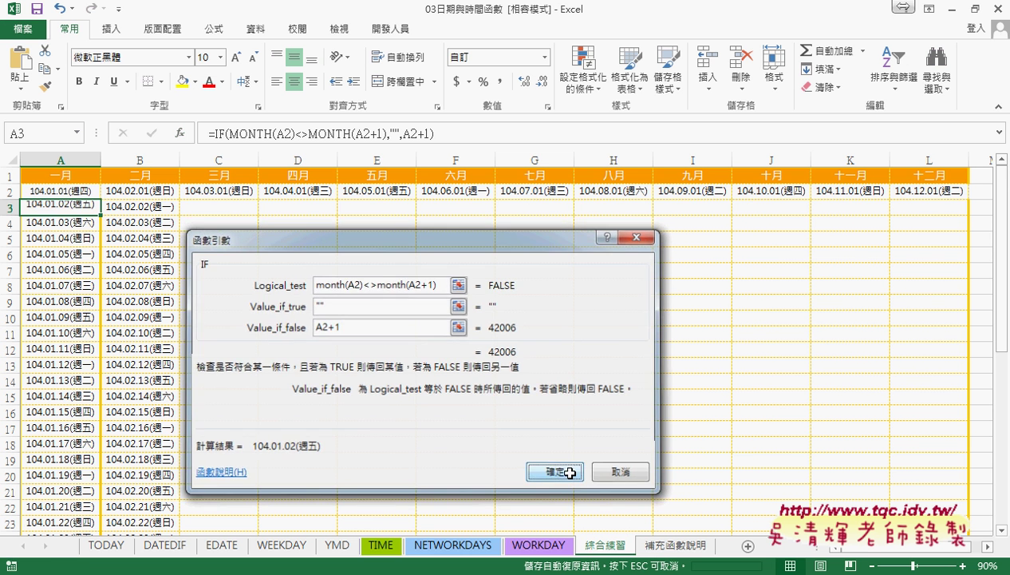
mouse_move(100, 214)
left_mouse_down()
mouse_move(107, 495)
mouse_move(92, 509)
mouse_move(170, 517)
left_mouse_up()
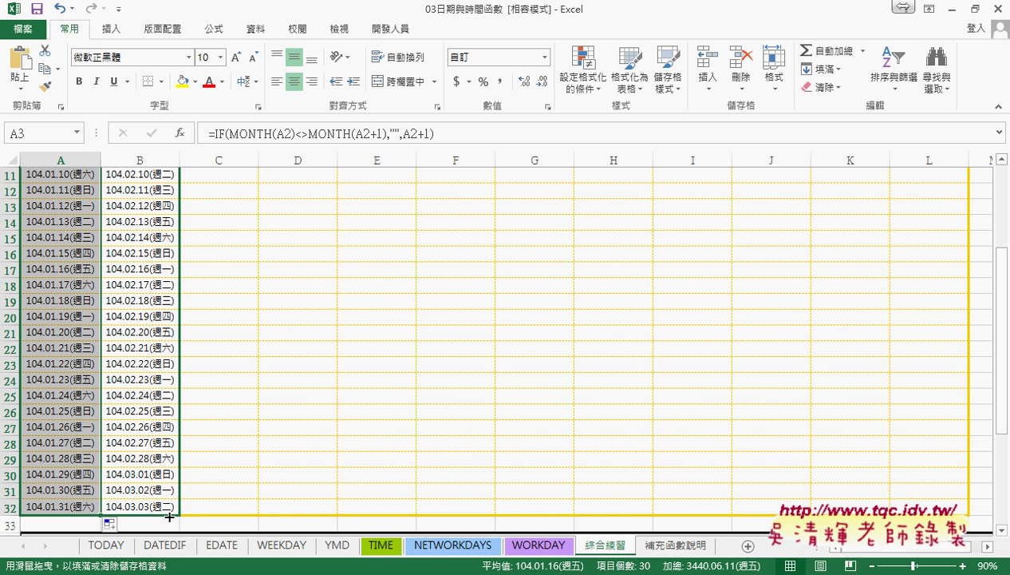
left_click_drag(170, 517, 168, 518)
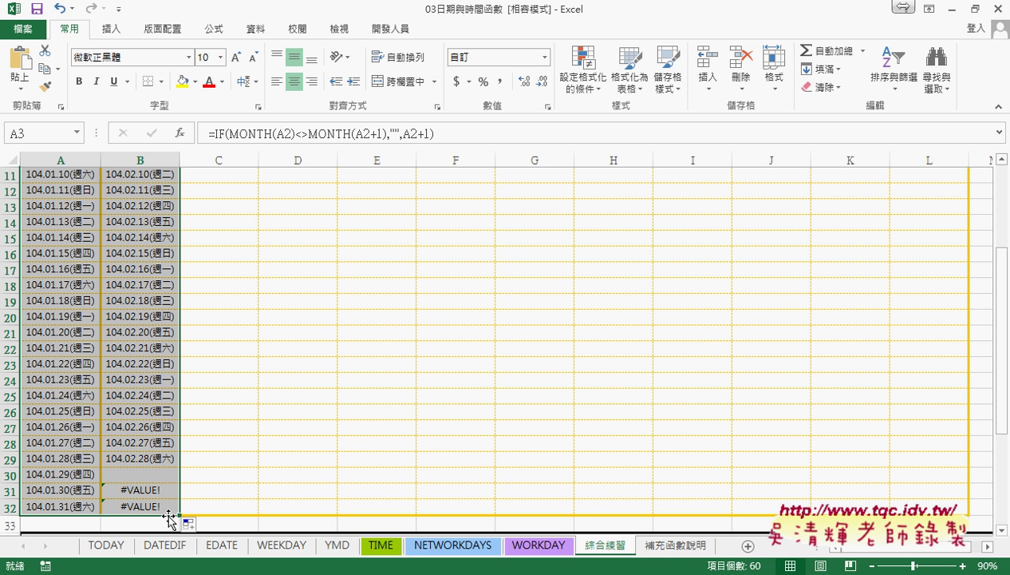
- Inspect the formulas behind the blank B30 and the #VALUE! error in B31
left_click(159, 475)
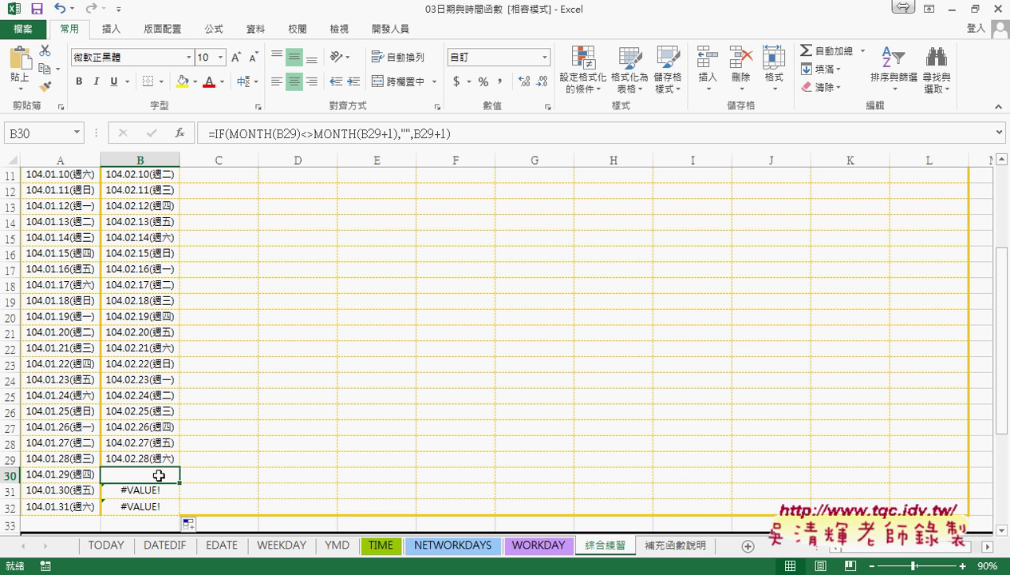
left_click(164, 493)
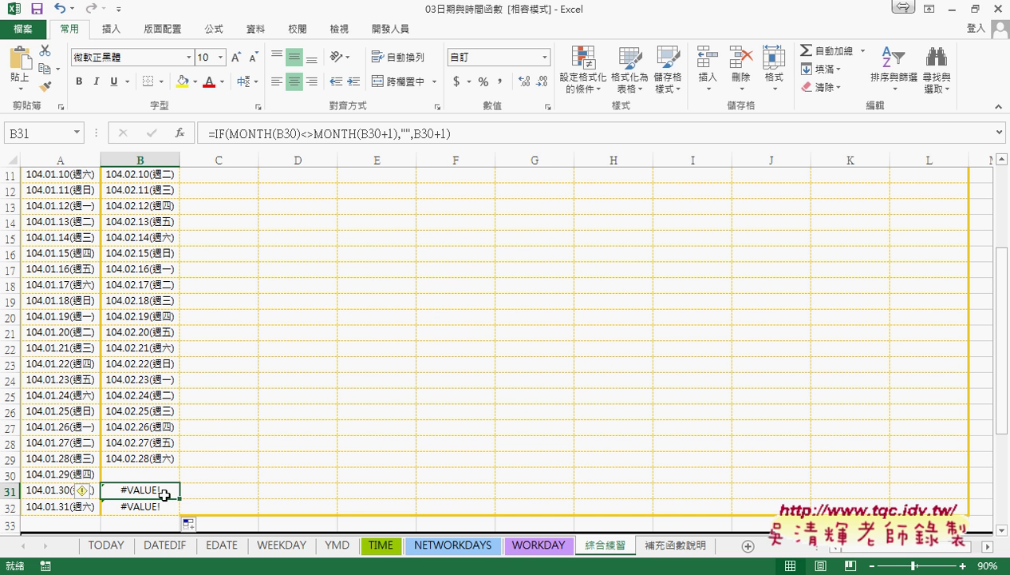
scroll(163, 495, "up", 1)
scroll(164, 495, "up", 3)
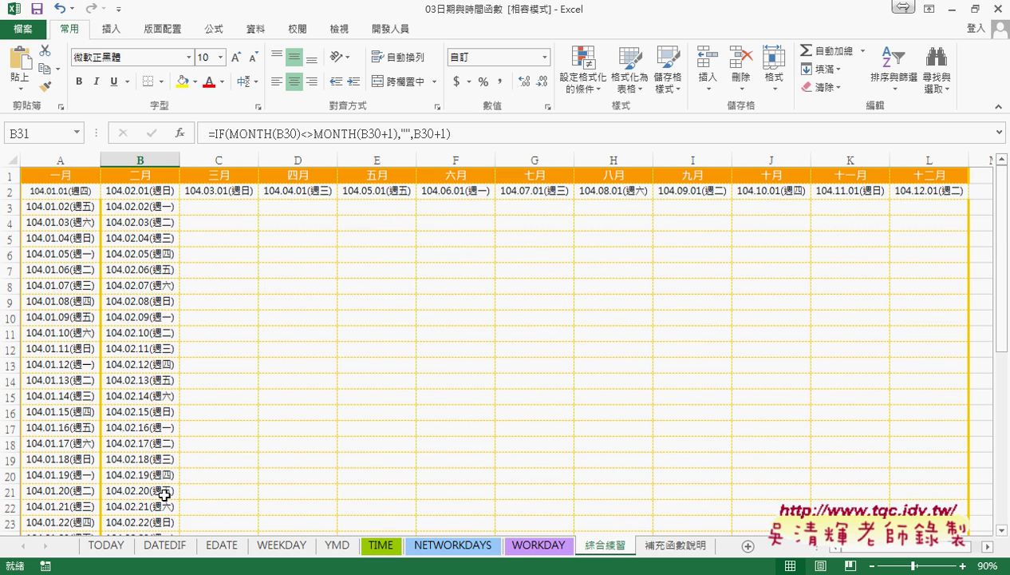
- Cut the IF formula out of A3, leaving only the equals sign
left_click(70, 210)
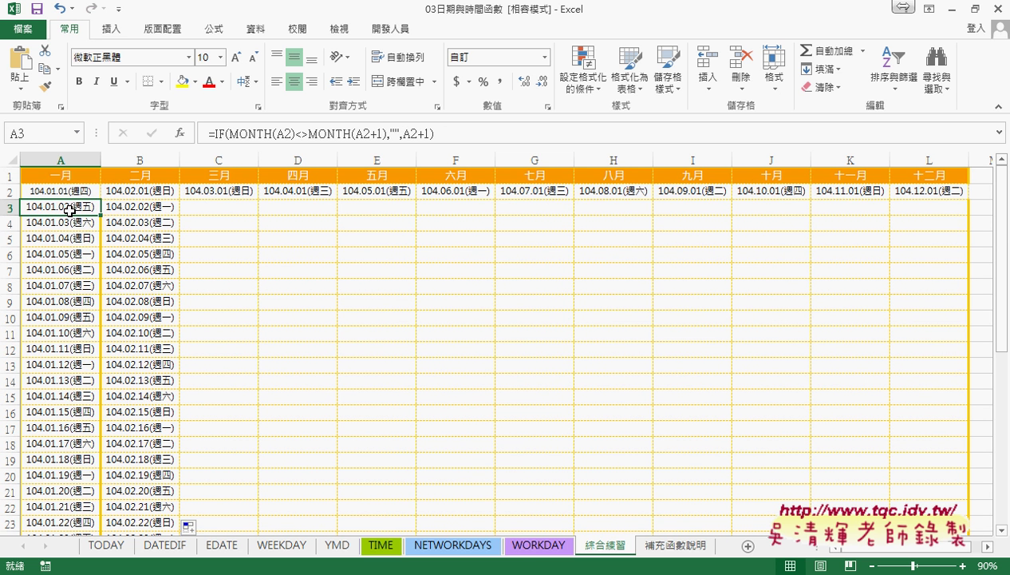
left_click_drag(212, 133, 457, 132)
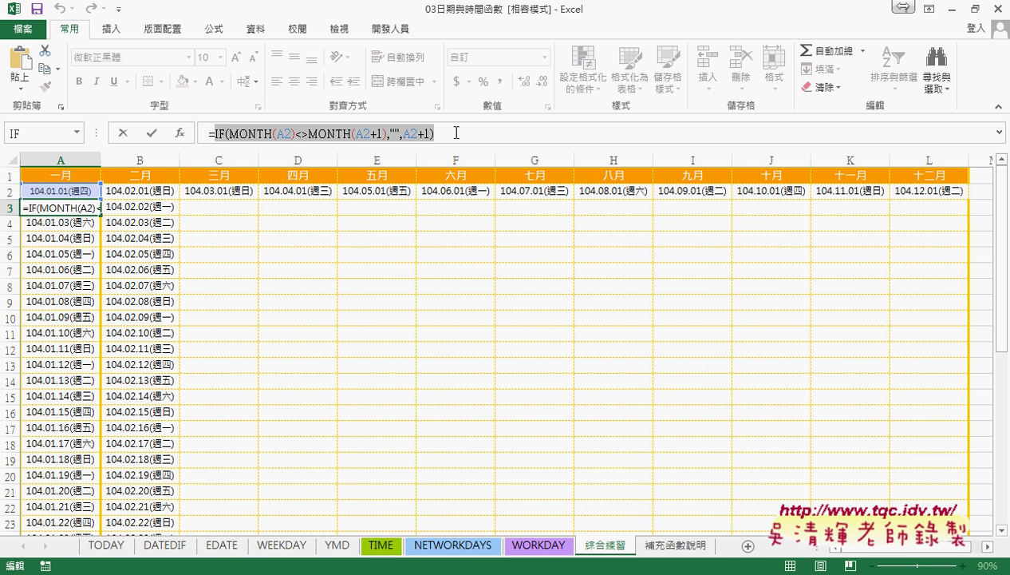
right_click(415, 132)
left_click(431, 144)
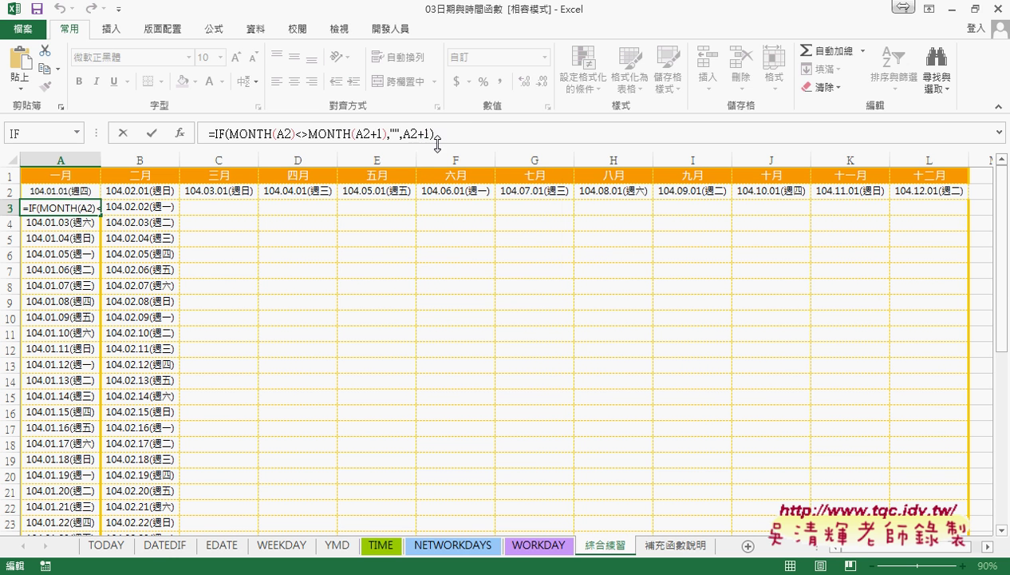
- Pick IFERROR from the 邏輯 (logical) functions in Insert Function
left_click(179, 132)
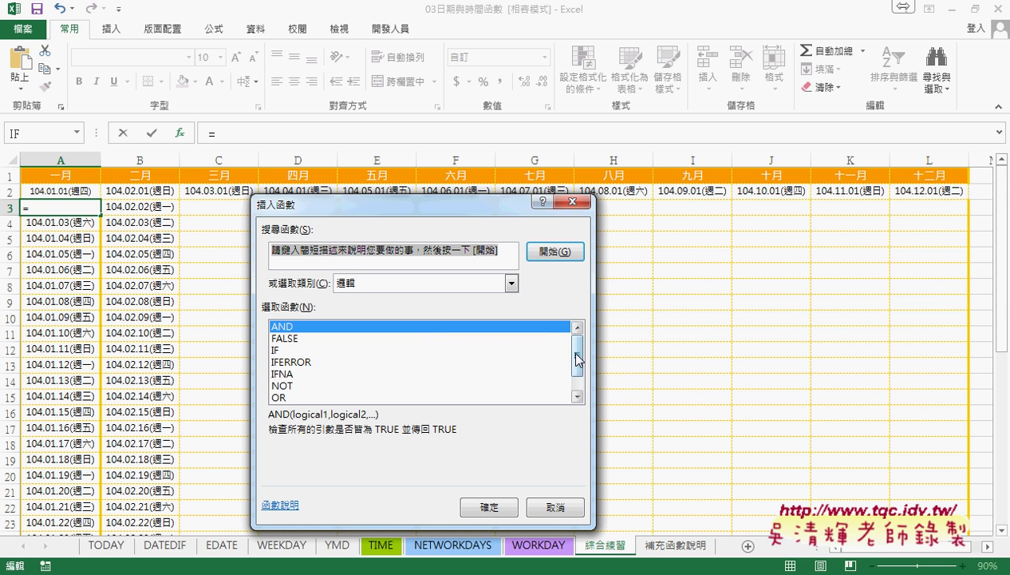
scroll(575, 355, "down", 1)
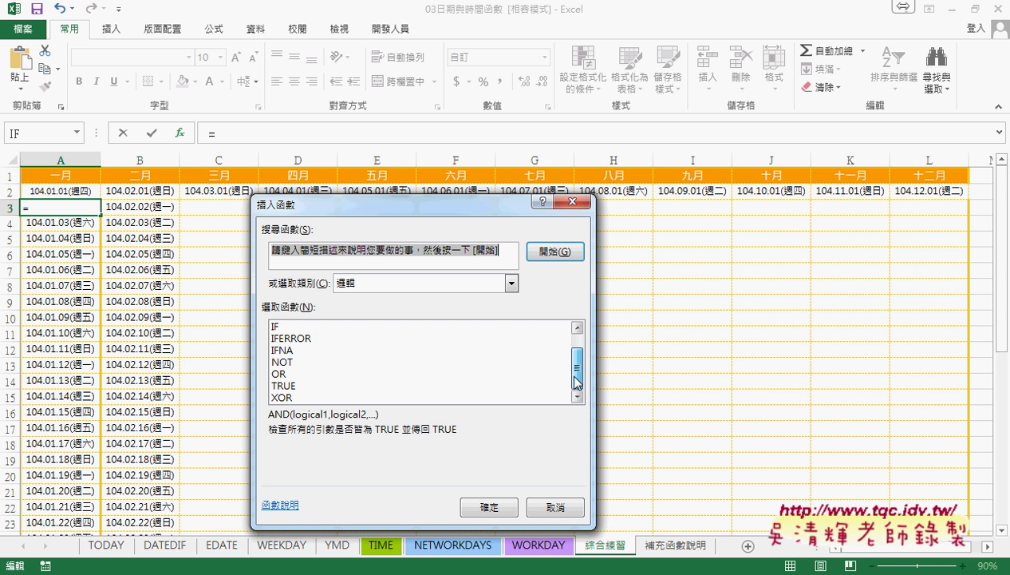
left_click(301, 340)
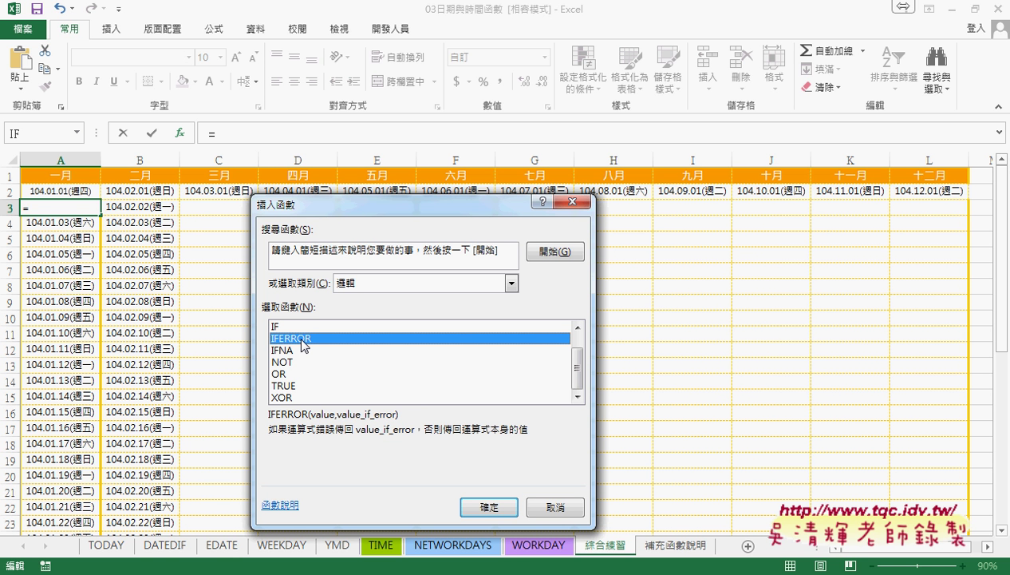
mouse_move(297, 352)
left_mouse_down()
mouse_move(309, 350)
mouse_move(276, 330)
mouse_move(297, 346)
left_mouse_up()
mouse_move(347, 328)
left_mouse_down()
mouse_move(348, 338)
mouse_move(367, 328)
left_mouse_up()
key("Escape")
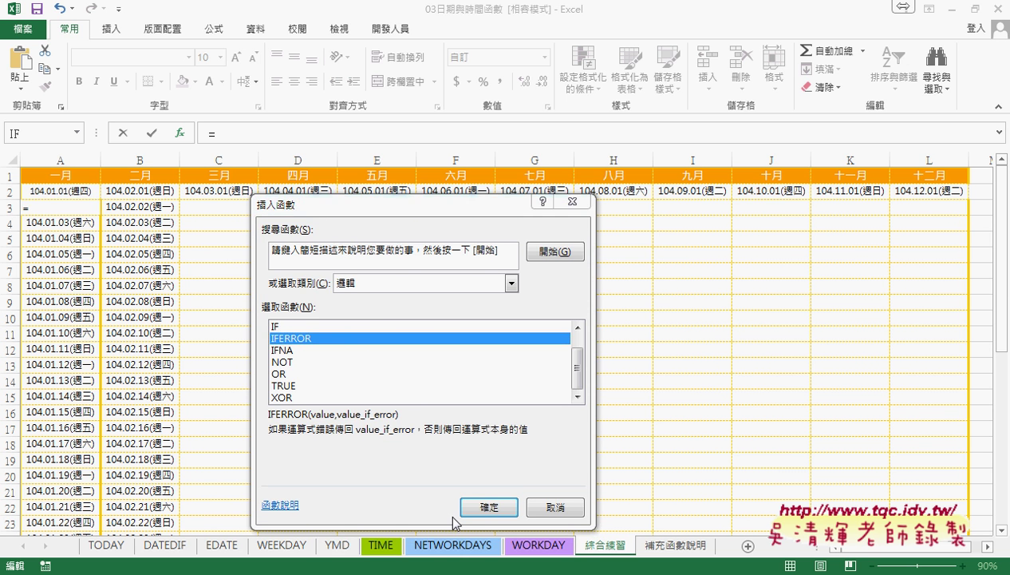
- Paste the IF(MONTH...) formula as IFERROR's Value with "" as Value_if_error, giving A3 =IFERROR(...,"")
left_click(483, 506)
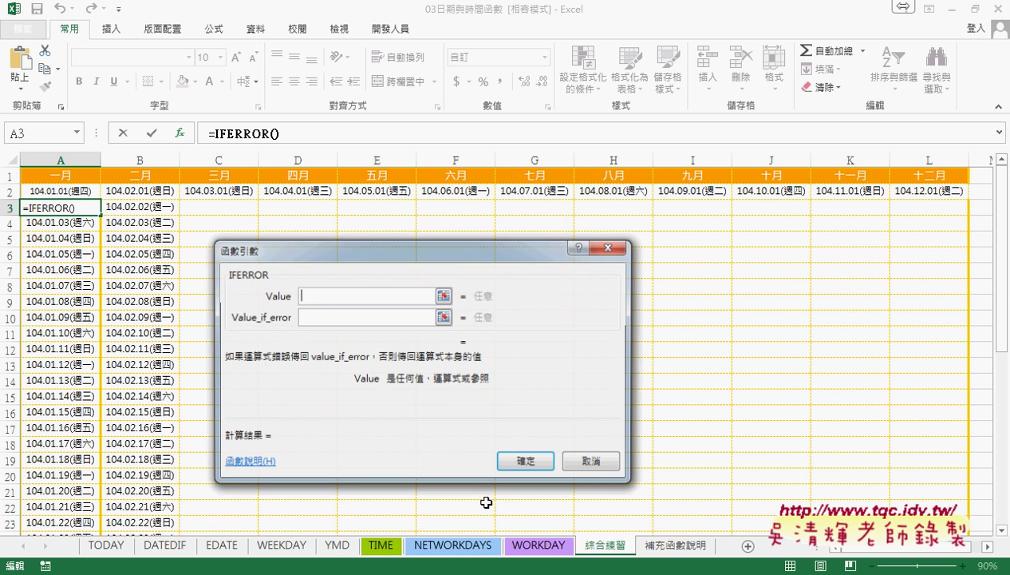
right_click(338, 292)
left_click(379, 343)
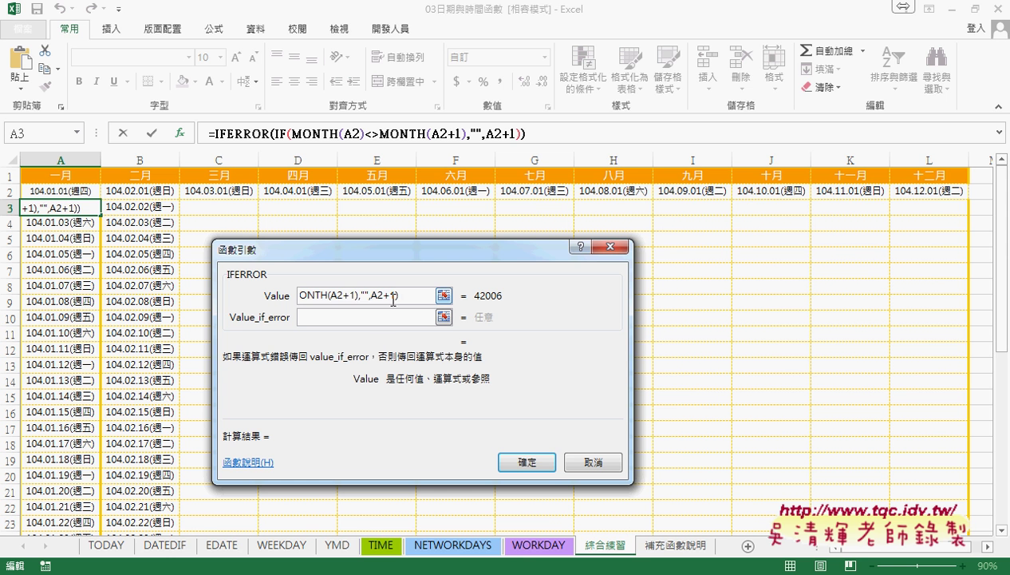
left_click_drag(414, 295, 234, 298)
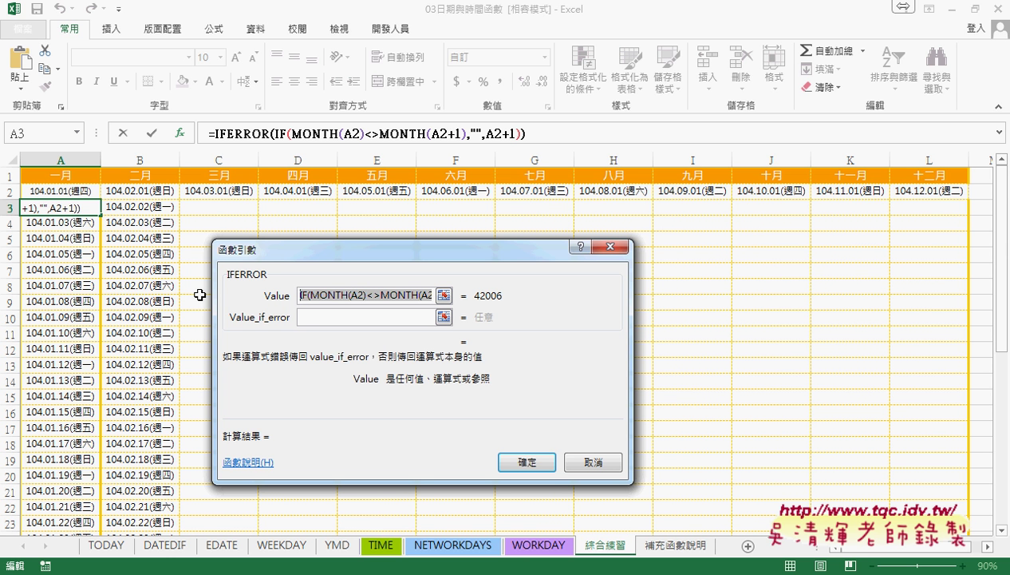
left_click(330, 316)
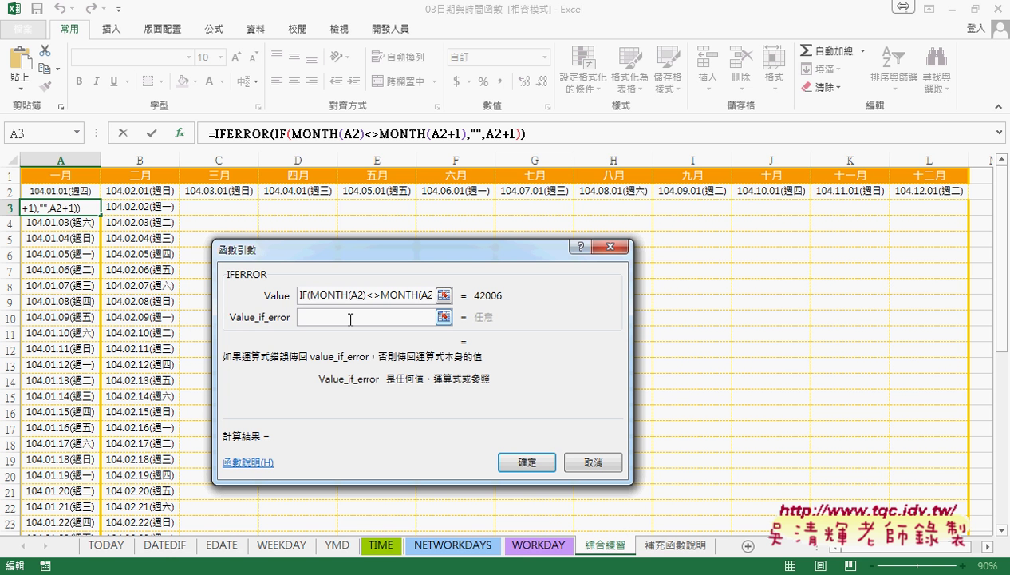
type("\"\"")
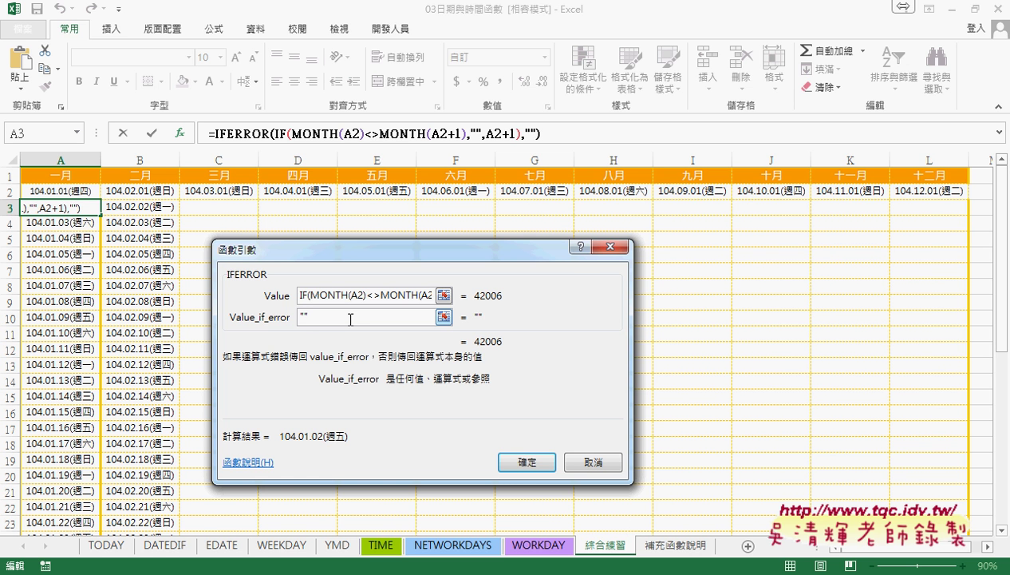
left_click(524, 461)
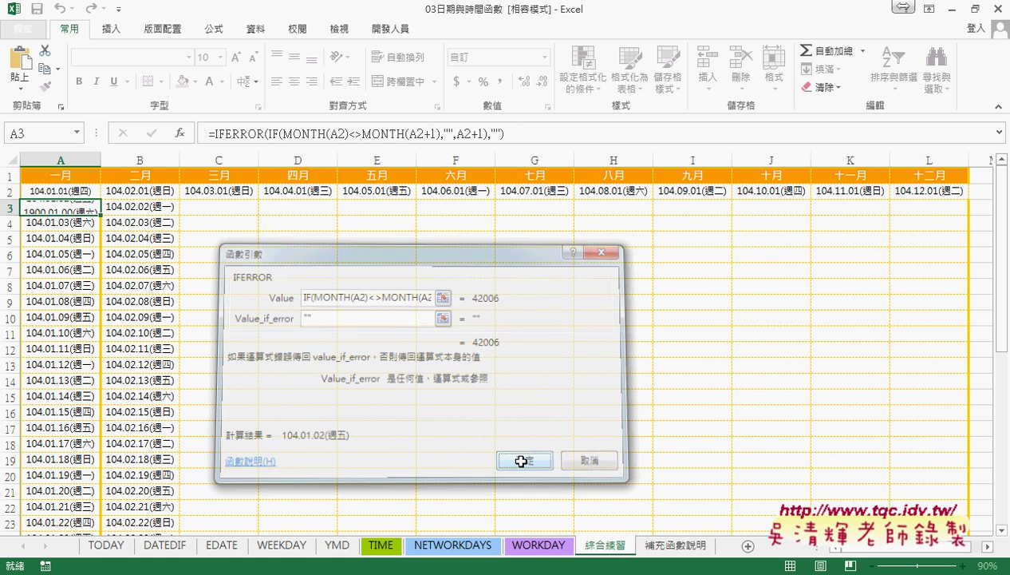
- Fill the IFERROR formula down to row 32 and across to column L, covering A3:L32
mouse_move(102, 214)
left_mouse_down()
mouse_move(82, 504)
mouse_move(169, 515)
left_mouse_up()
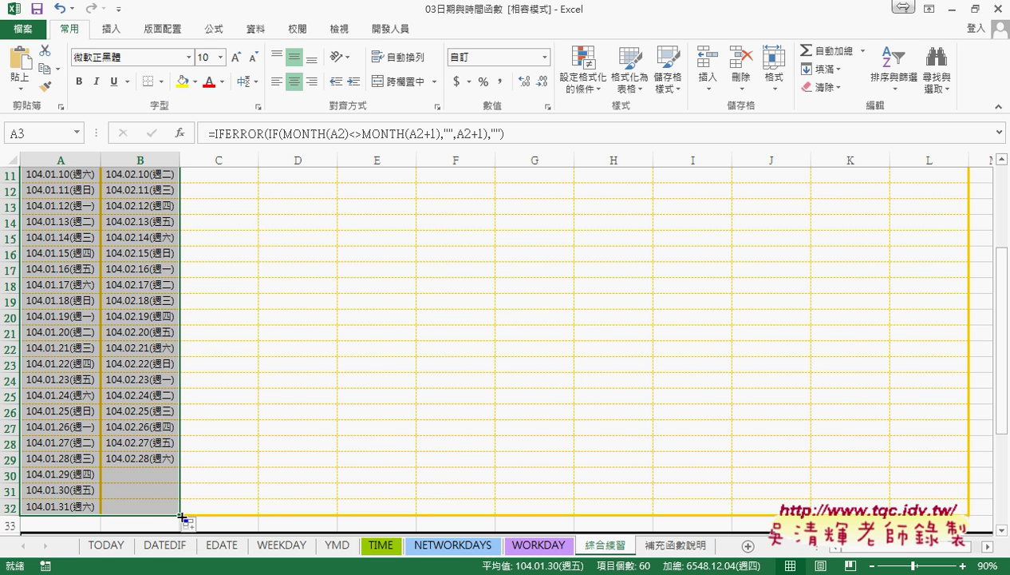
mouse_move(182, 517)
left_mouse_down()
mouse_move(965, 510)
mouse_move(954, 506)
left_mouse_up()
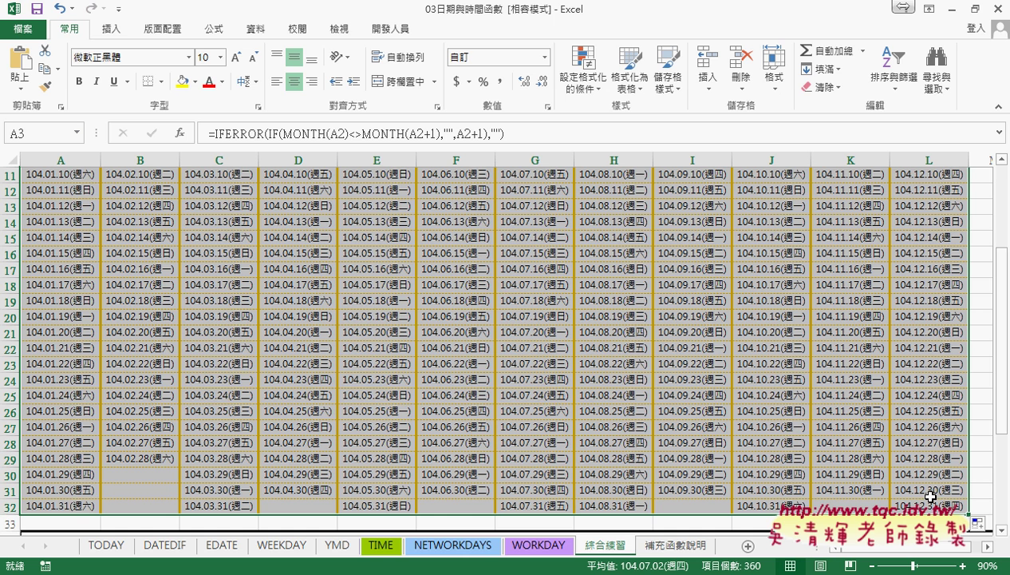
scroll(508, 457, "up", 3)
scroll(394, 415, "up", 1)
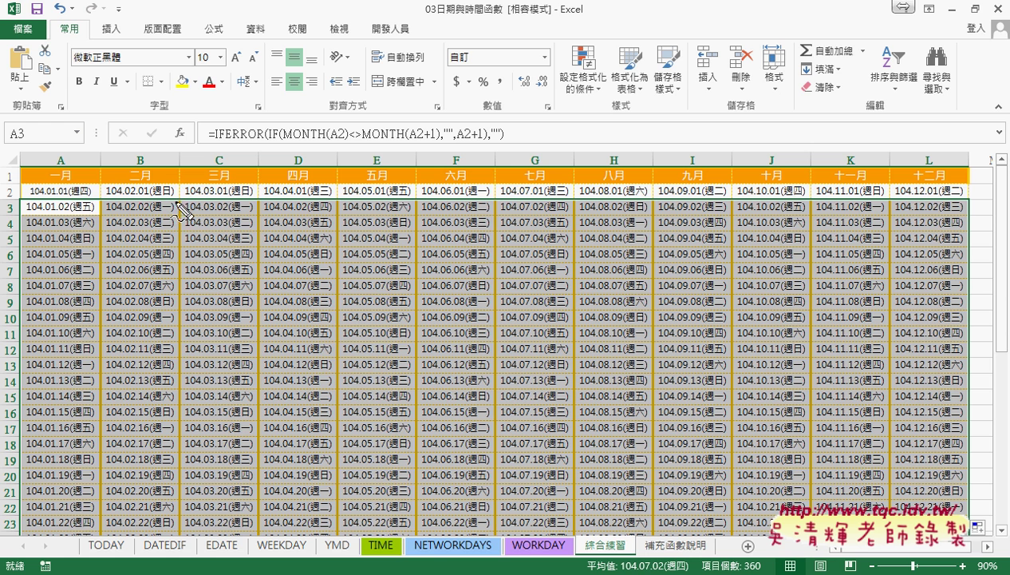
mouse_move(175, 200)
left_mouse_down()
mouse_move(160, 185)
mouse_move(174, 200)
left_mouse_up()
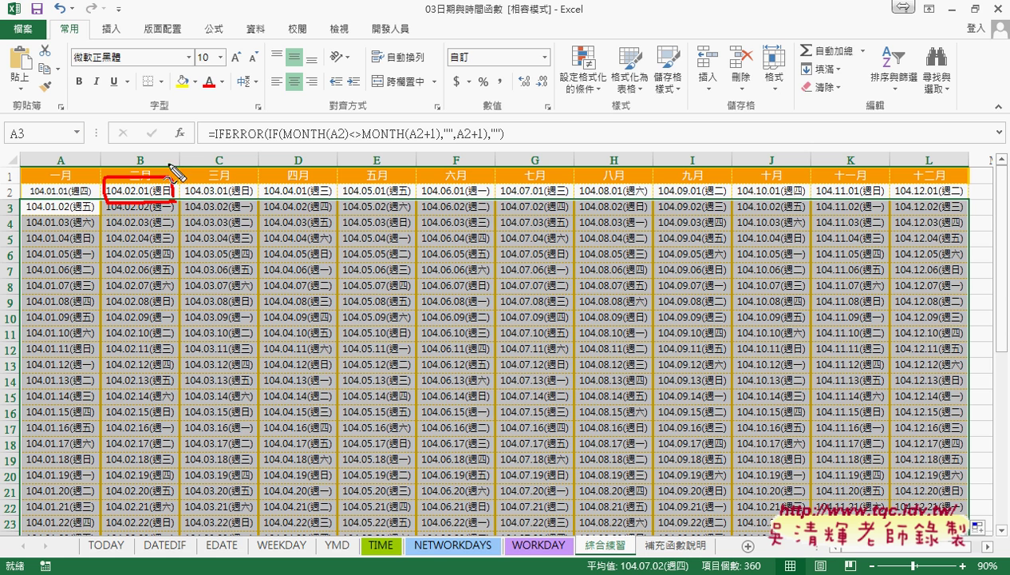
key("Escape")
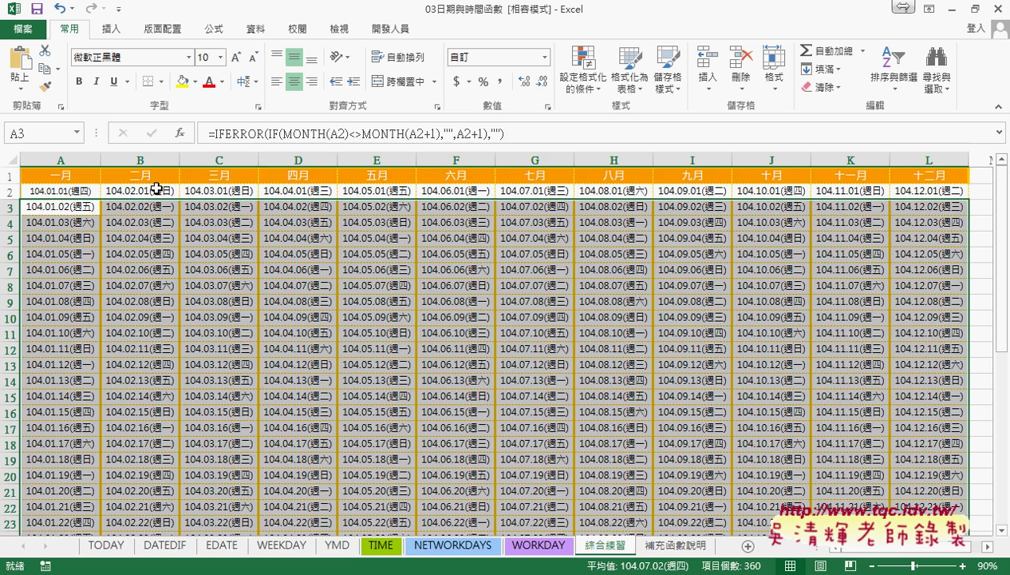
left_click(152, 192)
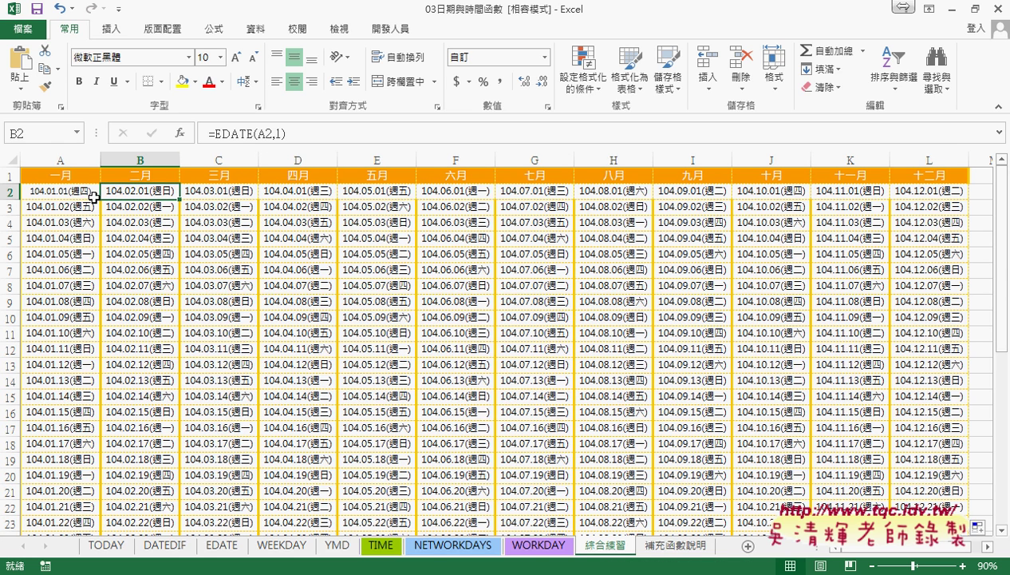
left_click(70, 208)
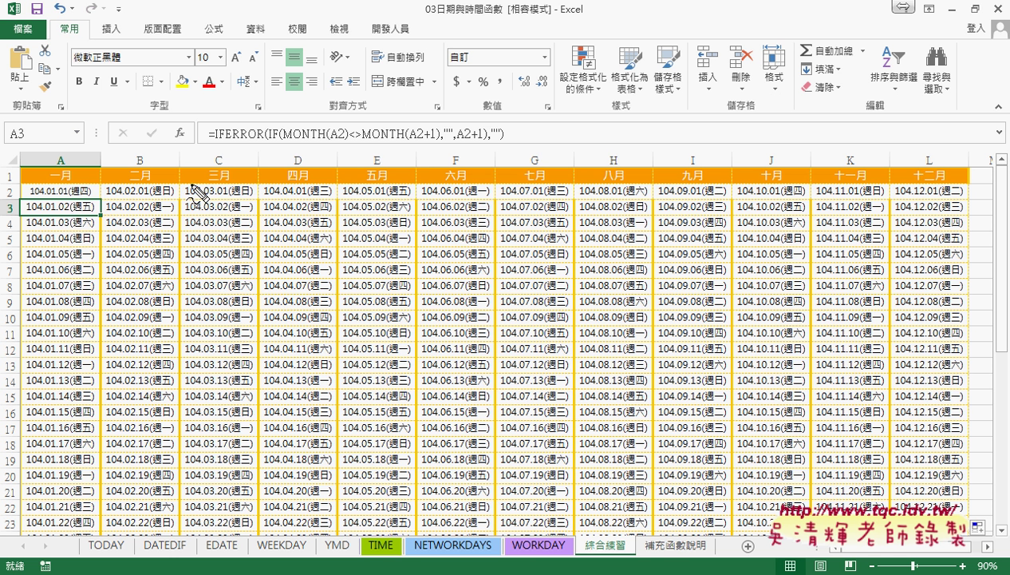
left_click_drag(414, 141, 434, 141)
left_click_drag(267, 142, 276, 141)
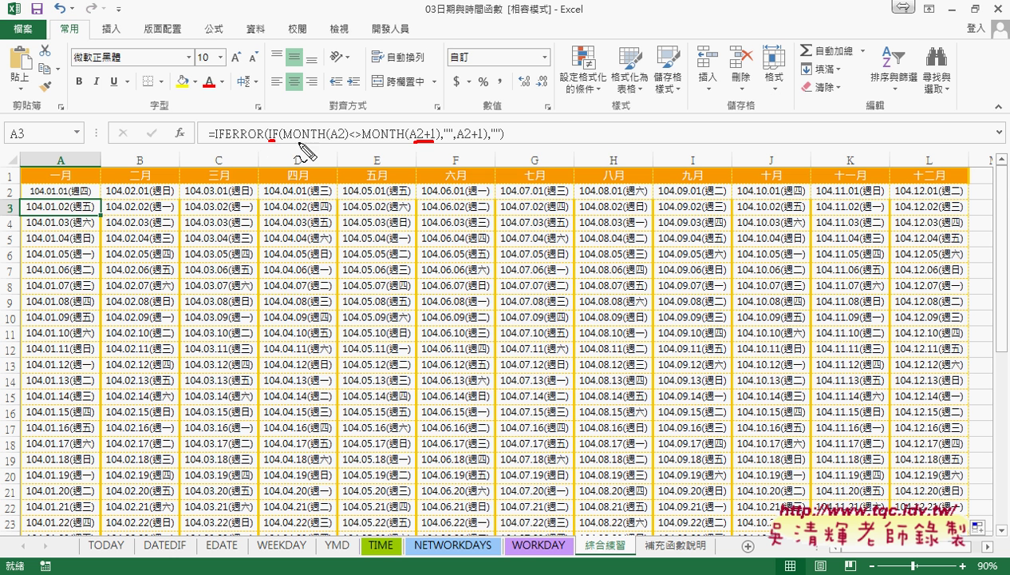
left_click_drag(342, 143, 283, 144)
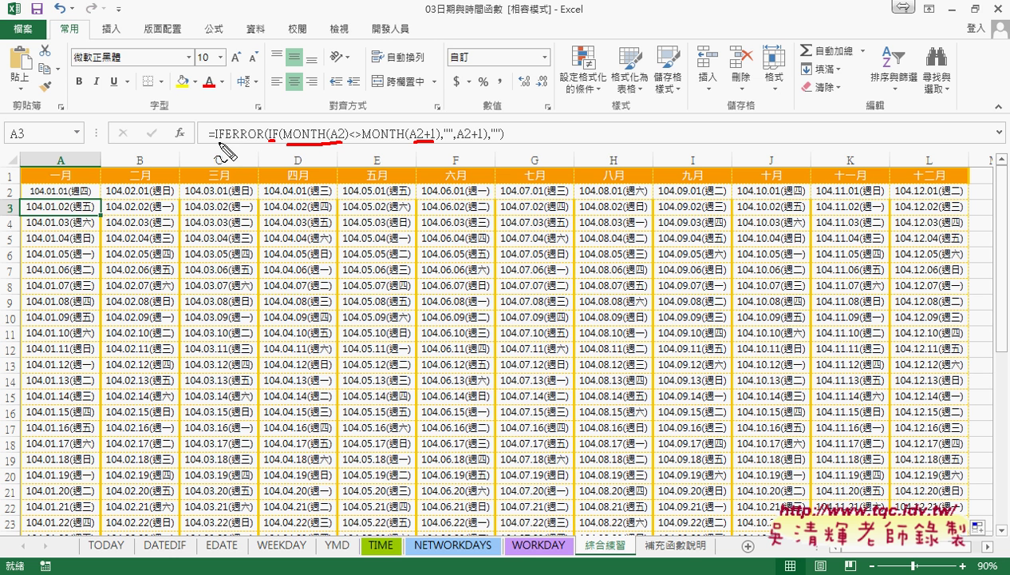
left_click_drag(214, 141, 263, 141)
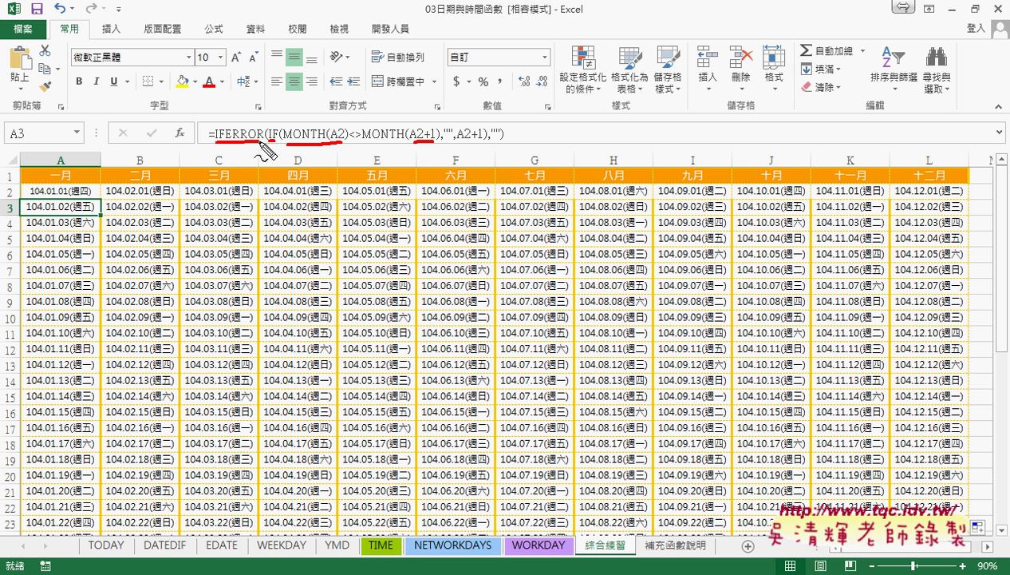
left_click_drag(492, 140, 500, 141)
key("Escape")
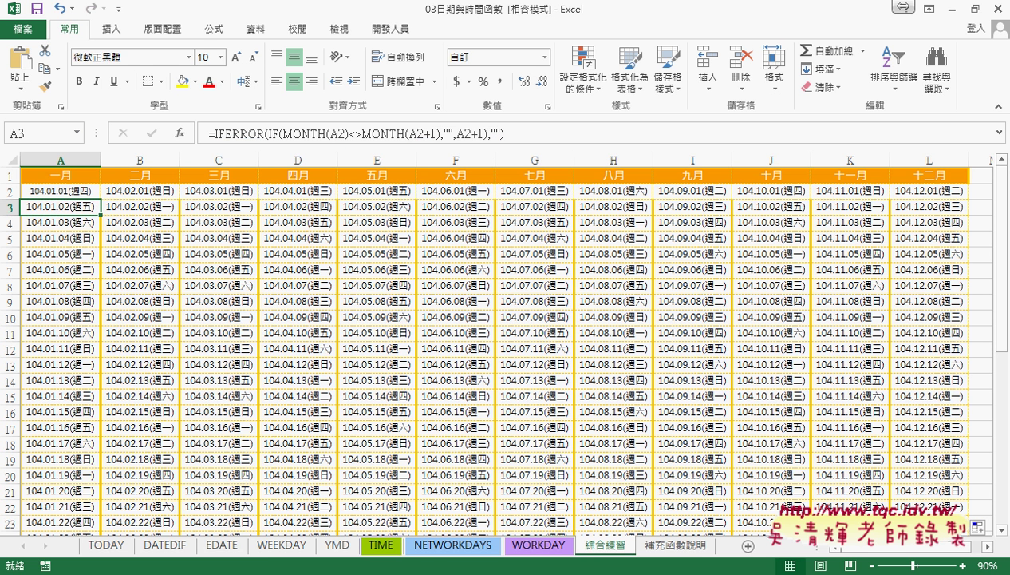
mouse_move(168, 573)
left_click(464, 550)
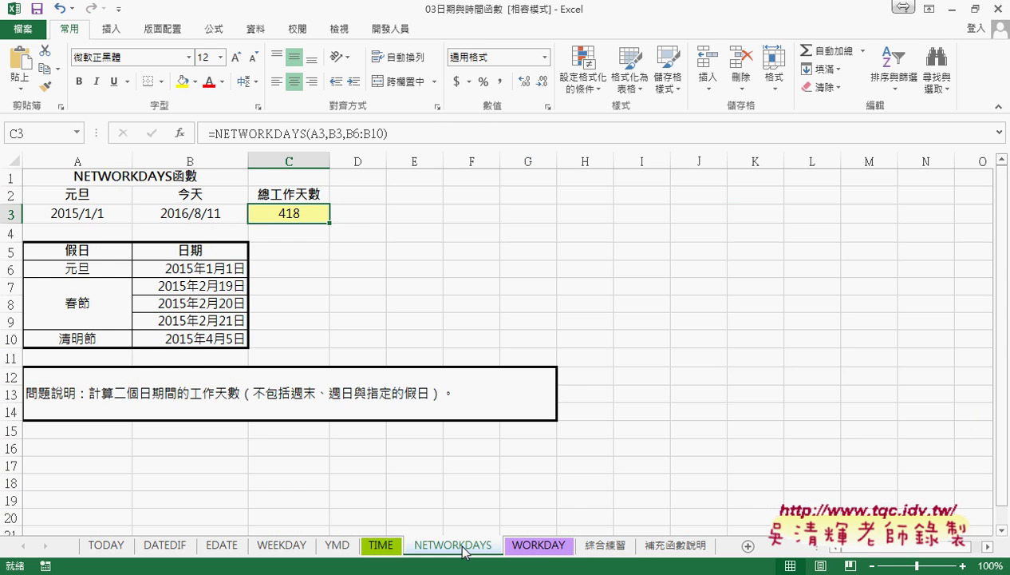
left_click(530, 549)
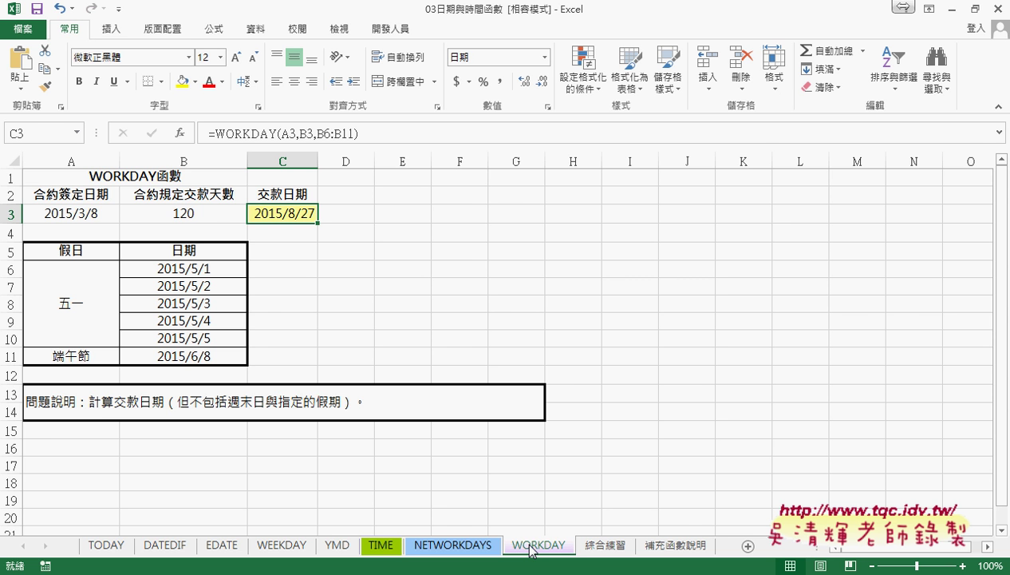
left_click(600, 546)
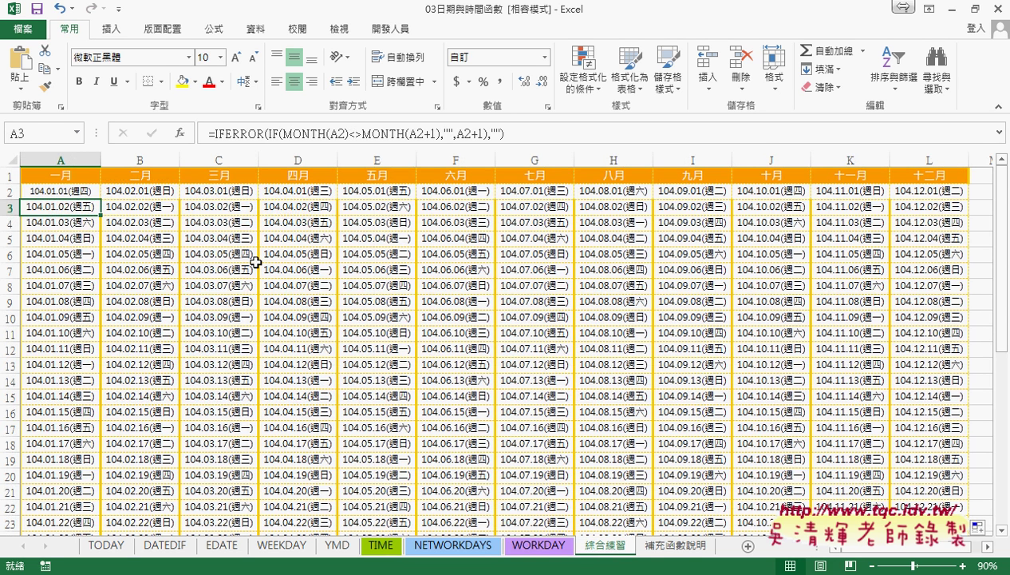
left_click(150, 191)
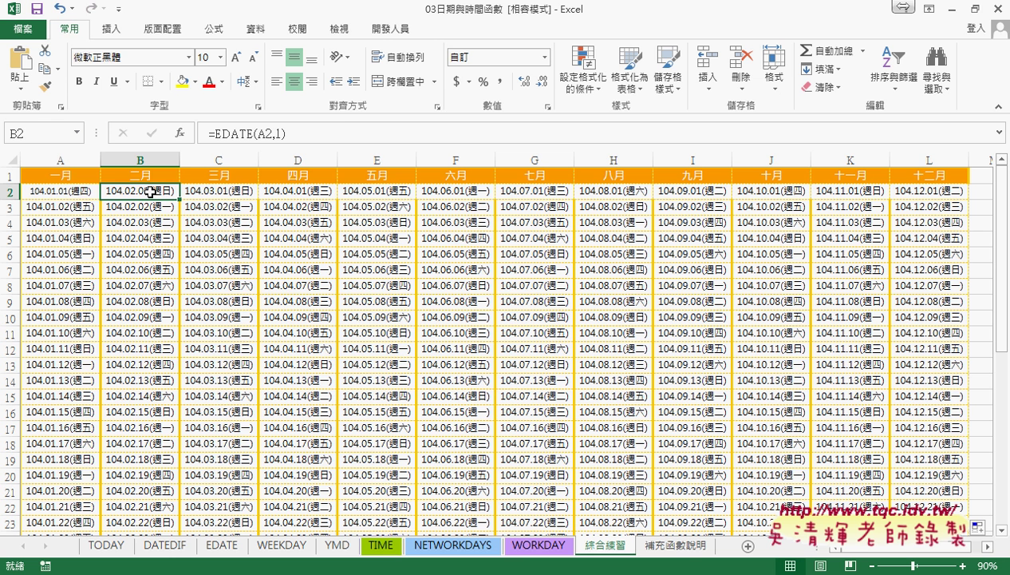
left_click(73, 211)
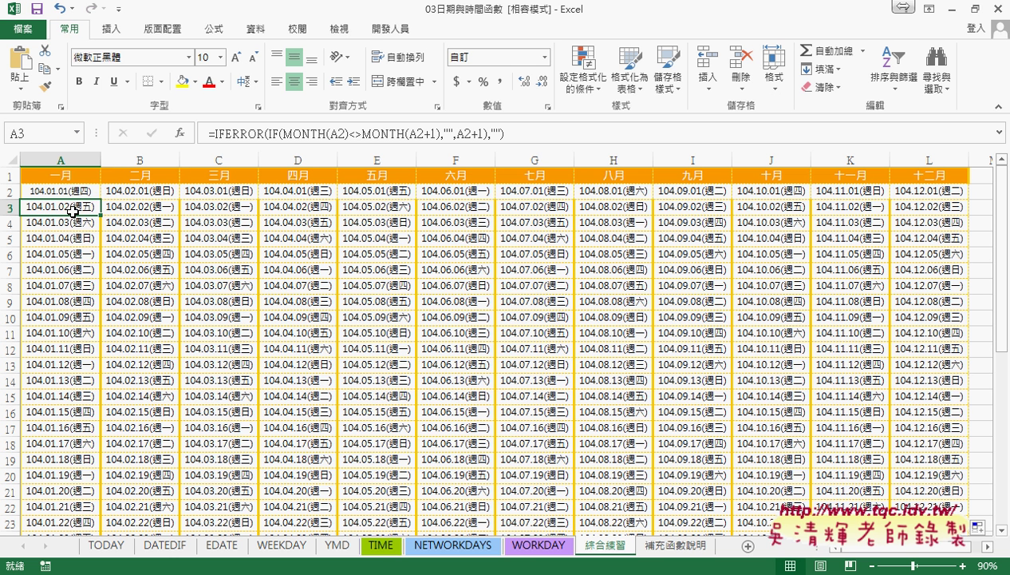